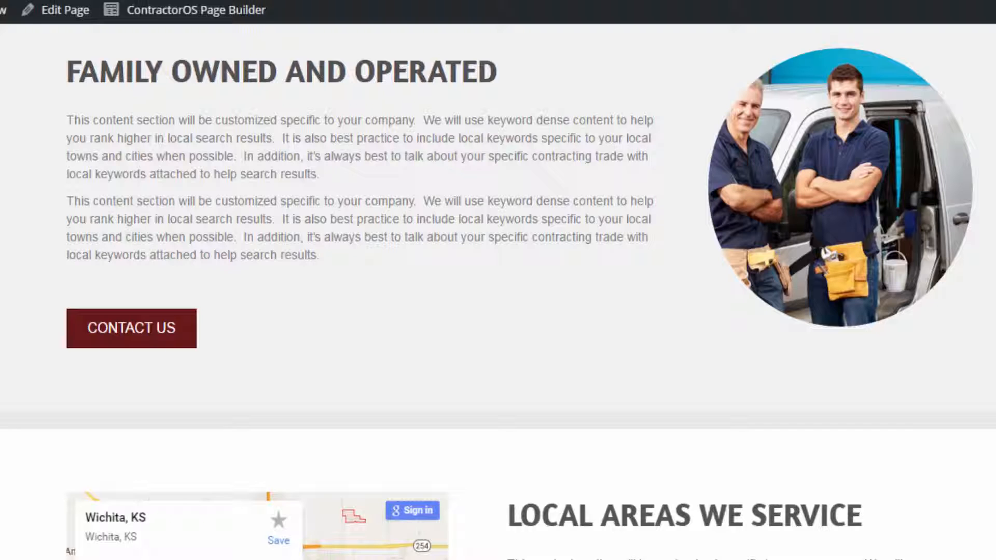
# - Open the company page in the page builder and bring up the settings of the circular photo beside "Family Owned and Operated"
pyautogui.click(189, 14)
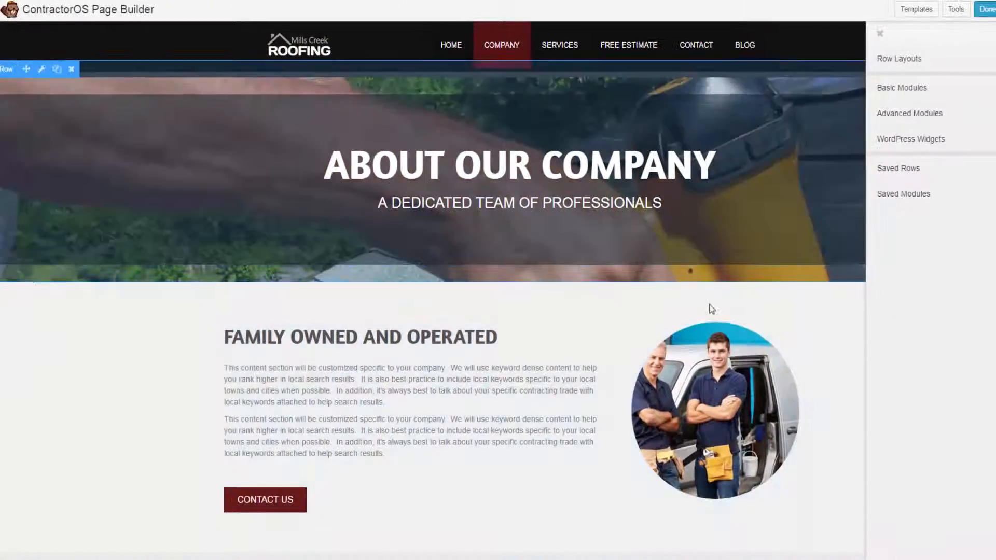
pyautogui.scroll(-2, 712, 310)
pyautogui.moveTo(711, 285)
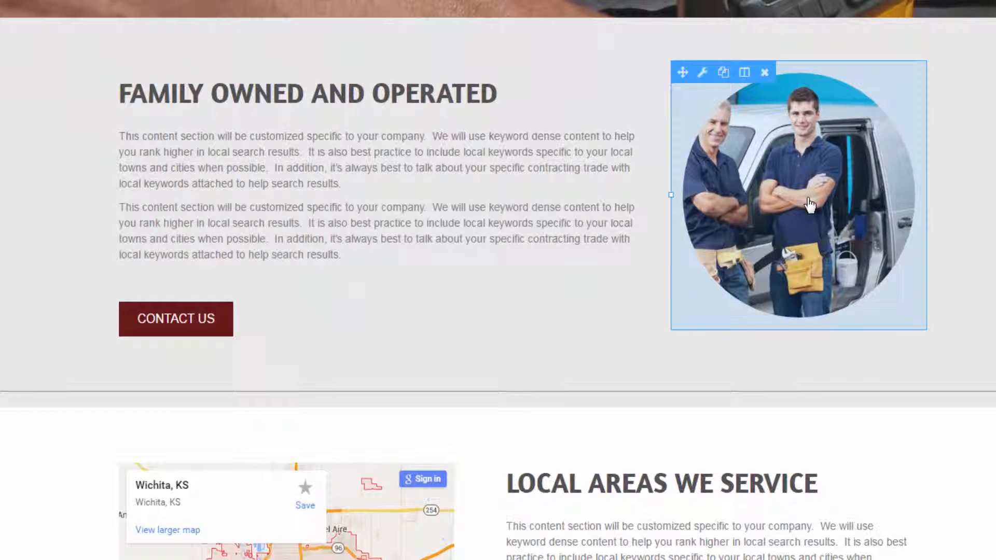
pyautogui.click(810, 205)
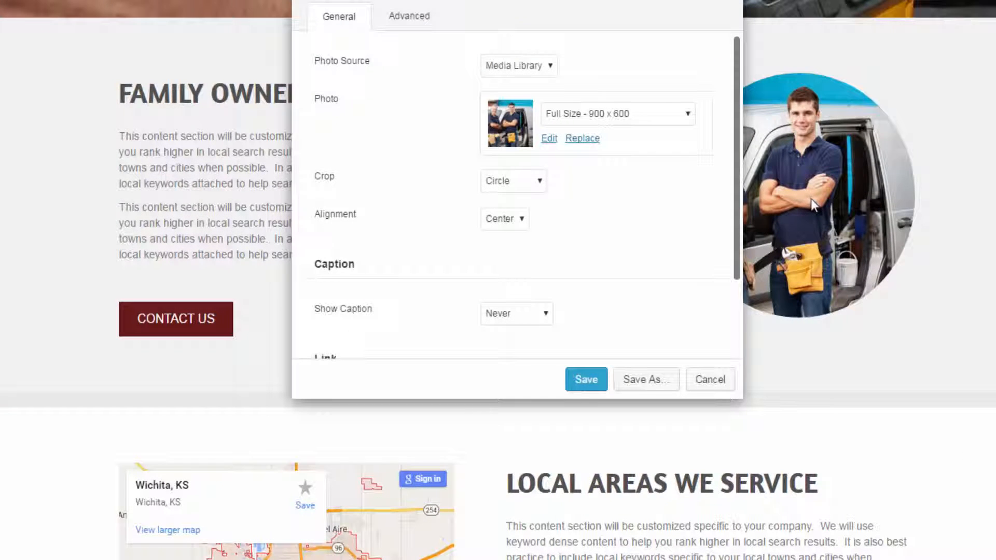
pyautogui.moveTo(695, 11); pyautogui.dragTo(554, 11)
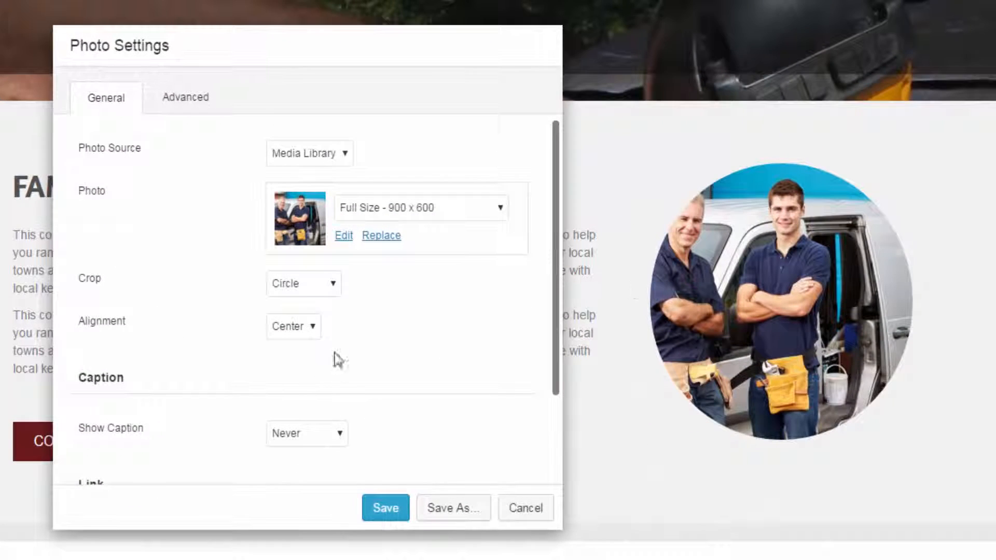
# - Try the Square, Portrait and Landscape crops on the photo and restore the Circle crop
pyautogui.click(291, 284)
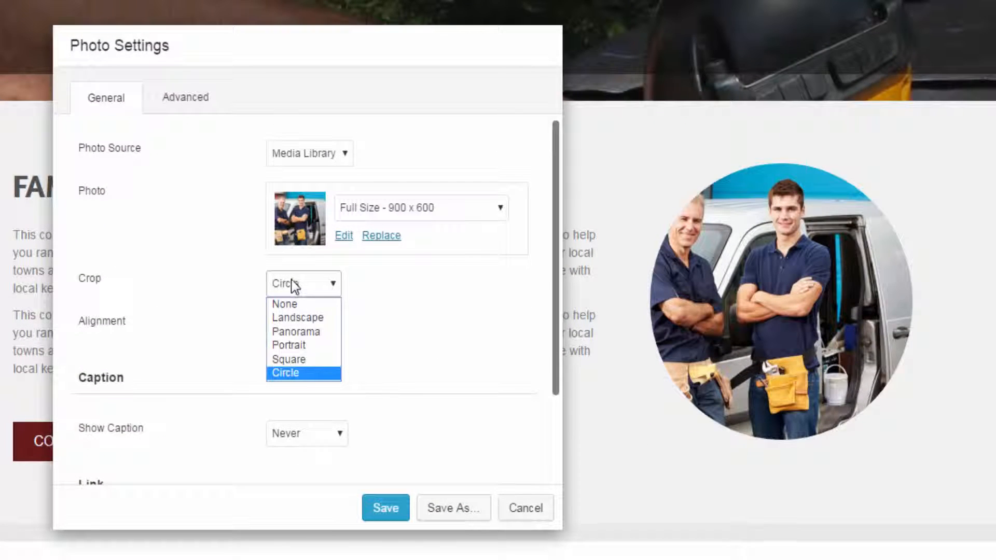
pyautogui.click(286, 358)
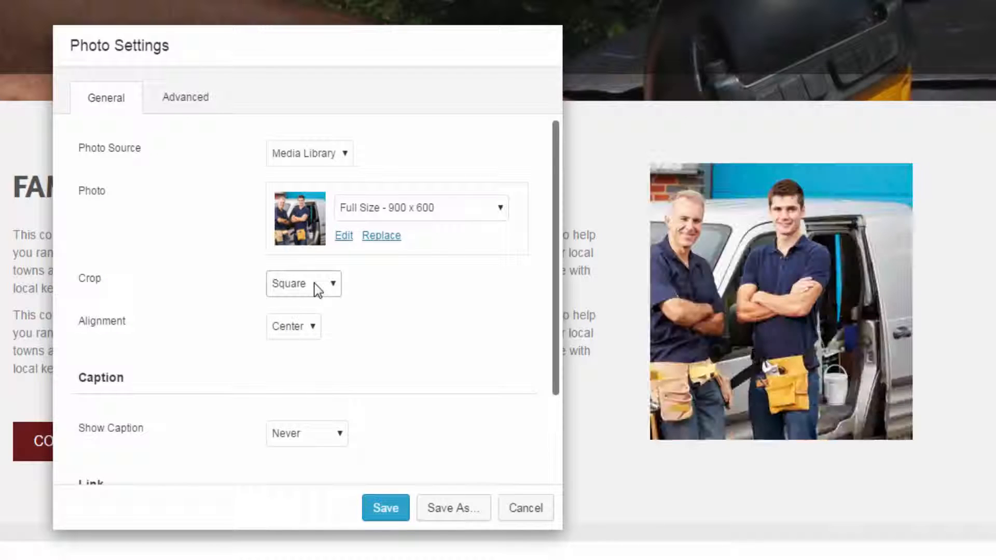
pyautogui.click(314, 286)
pyautogui.click(281, 347)
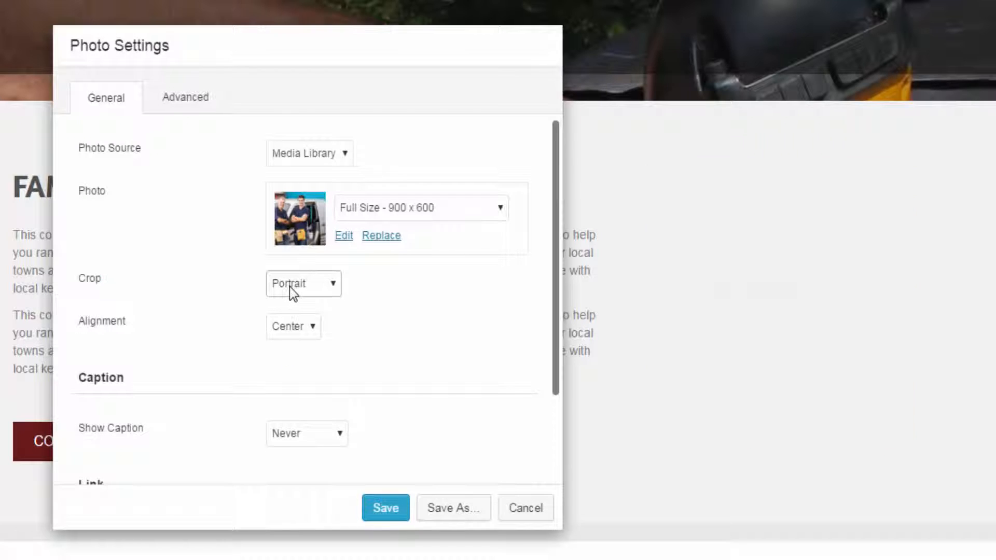
pyautogui.click(290, 286)
pyautogui.click(295, 317)
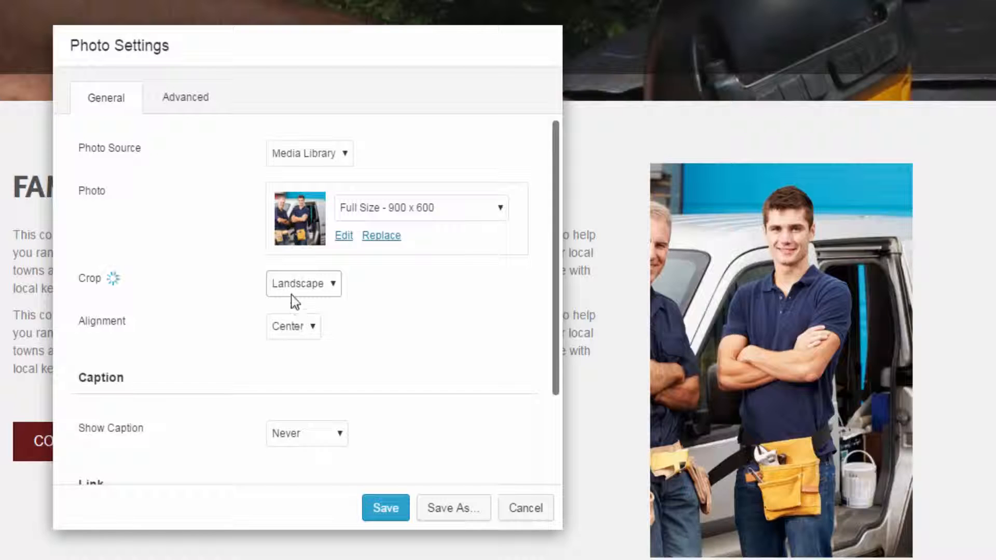
pyautogui.click(310, 285)
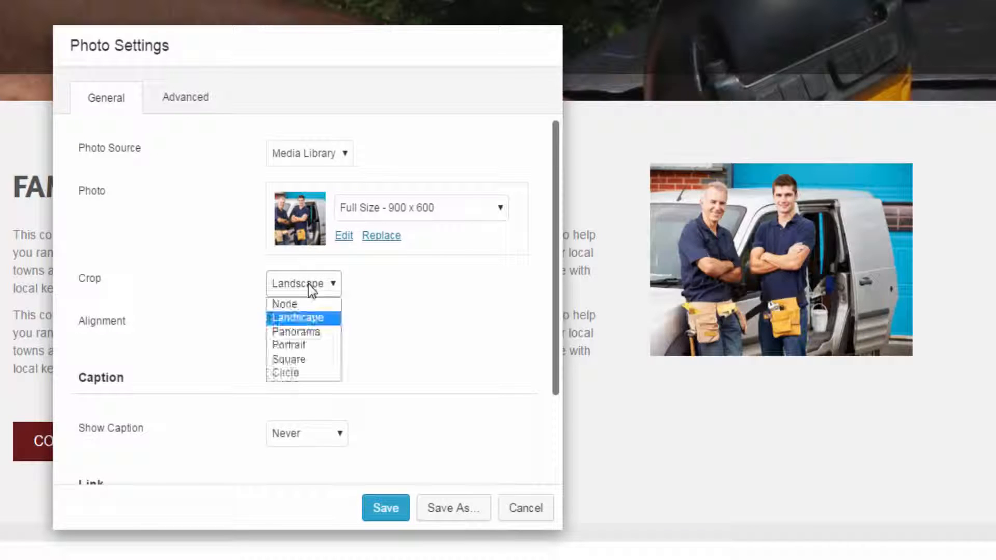
pyautogui.click(291, 372)
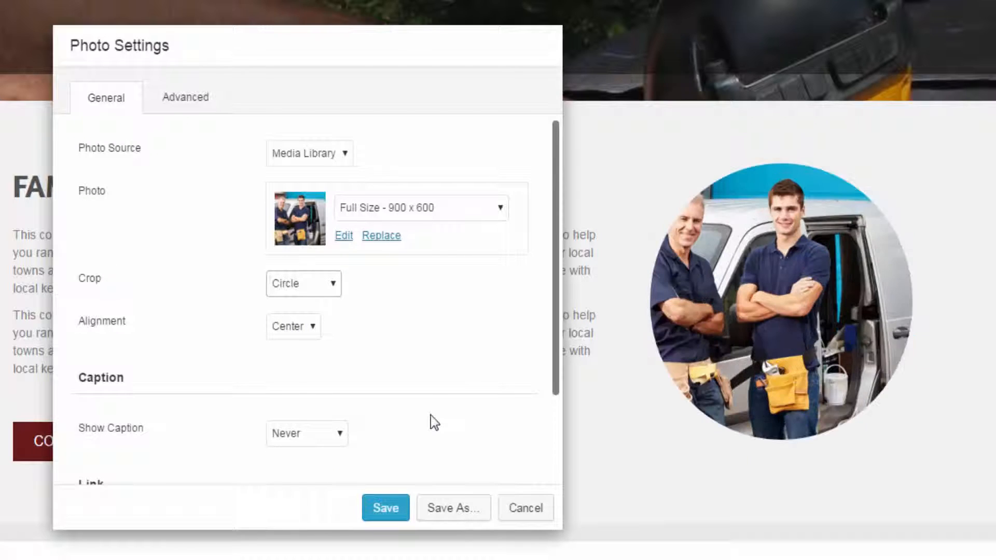
# - Examine the photo's link types, photo source options, and advanced margin, responsive layout and animation settings
pyautogui.scroll(-3, 431, 416)
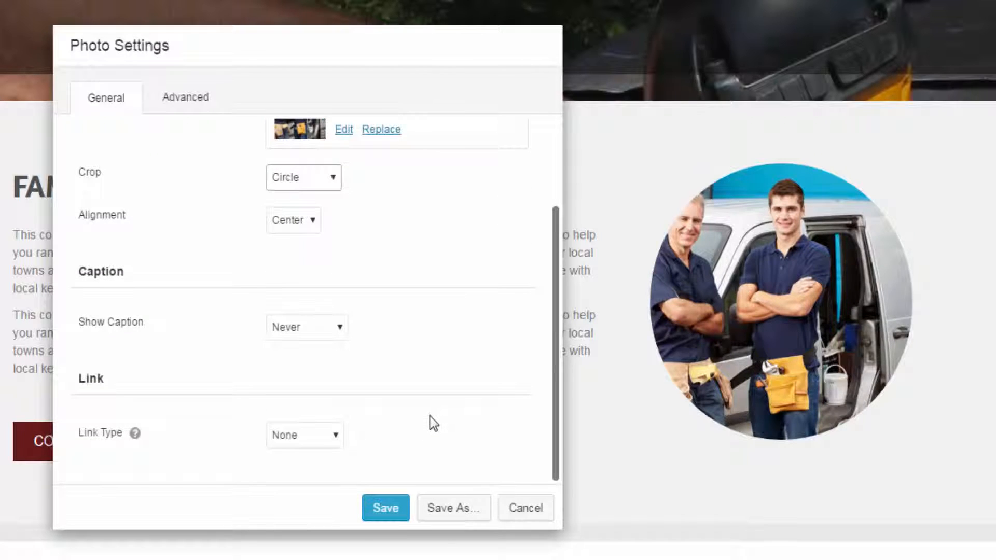
pyautogui.click(315, 438)
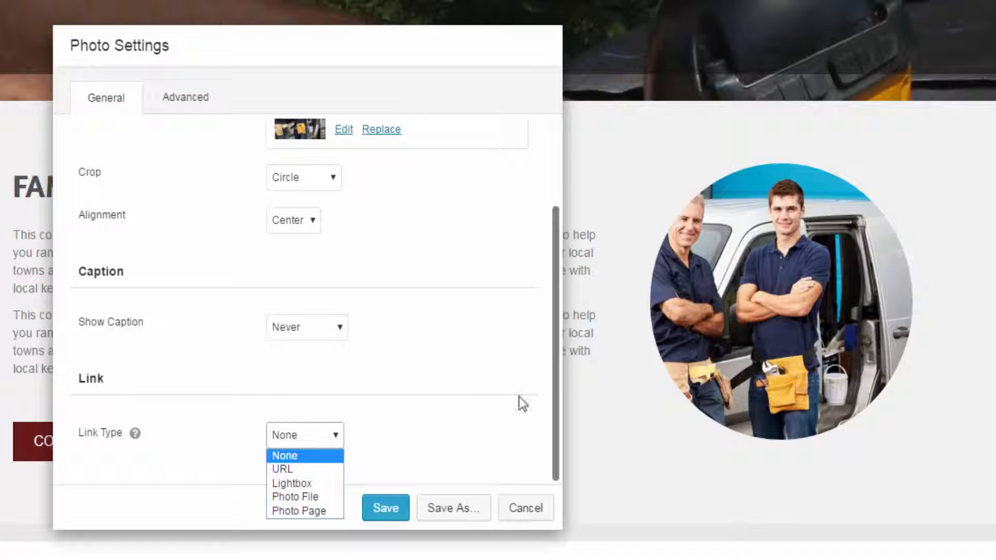
pyautogui.click(460, 340)
pyautogui.scroll(2, 460, 383)
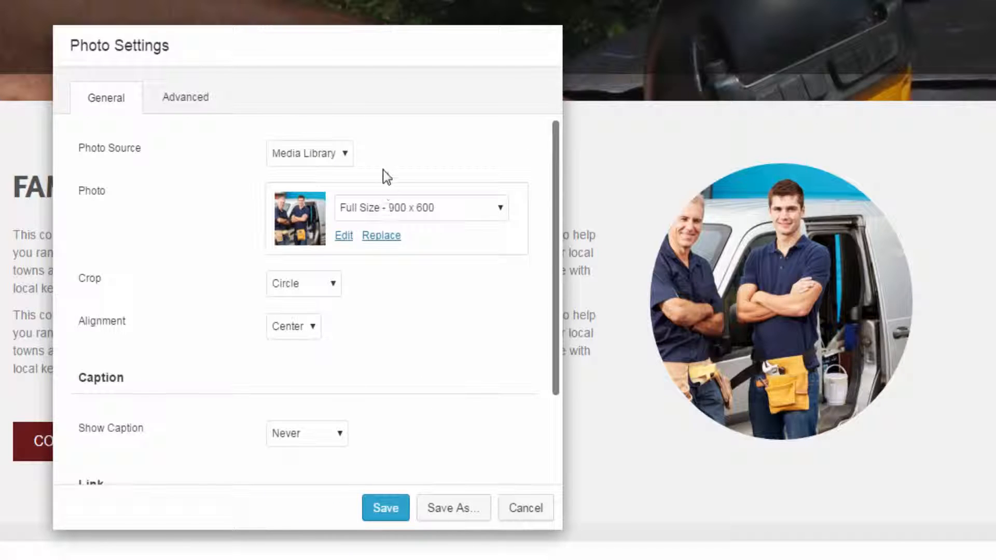
pyautogui.click(304, 153)
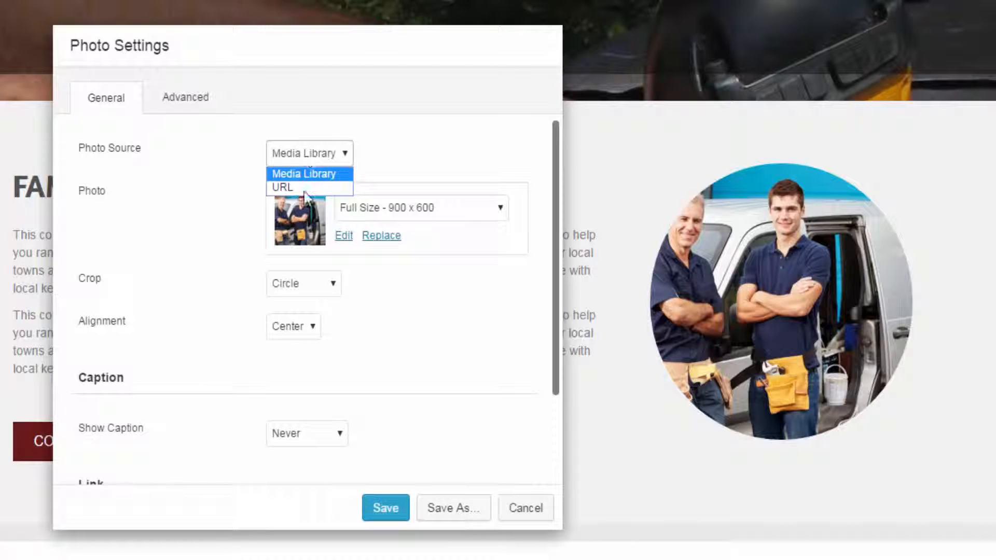
pyautogui.click(417, 149)
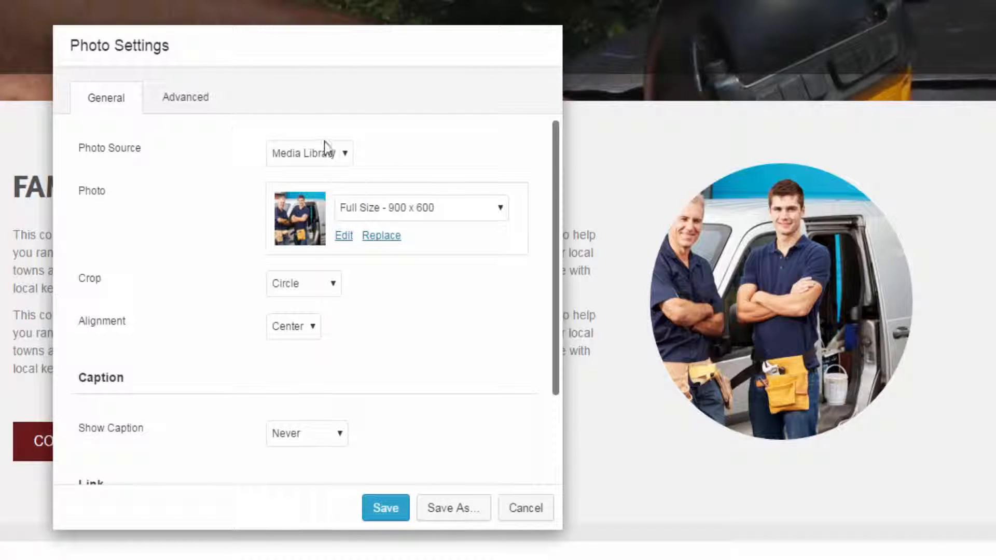
pyautogui.click(191, 101)
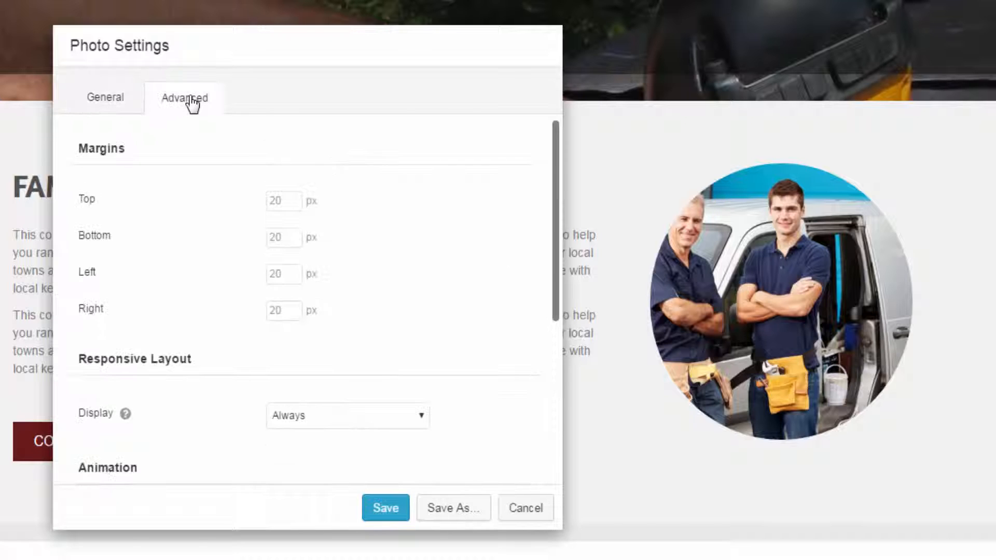
pyautogui.scroll(-5, 439, 316)
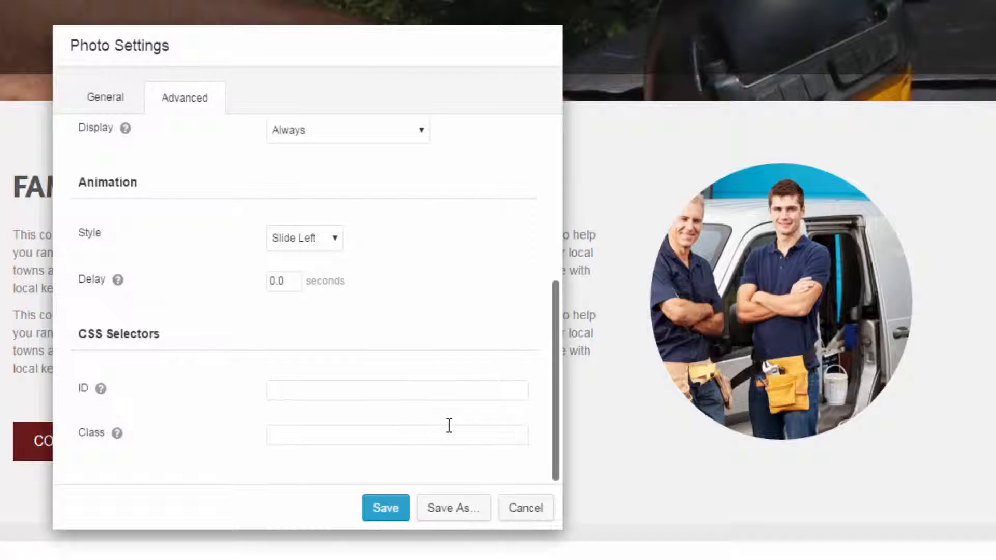
pyautogui.scroll(5, 294, 442)
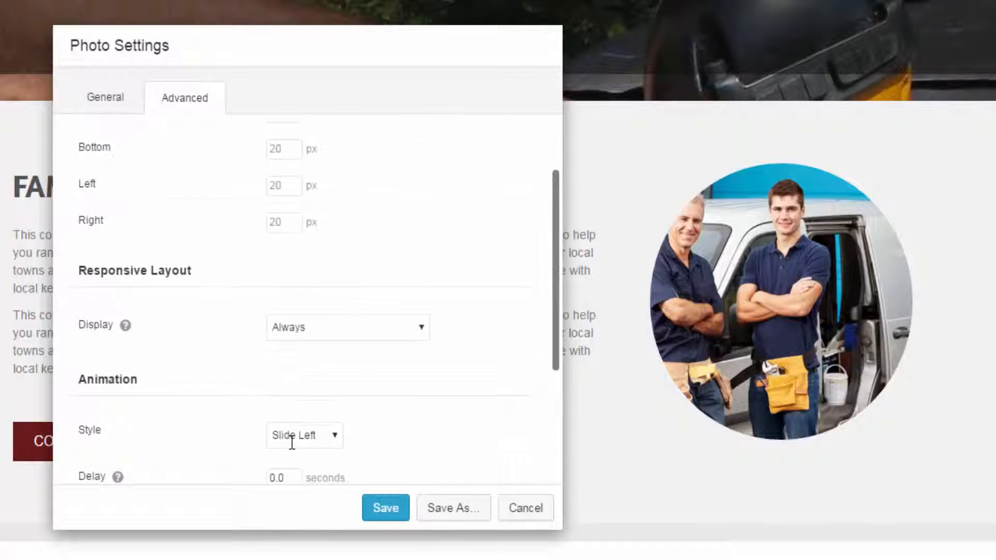
# - Try the Thumbnail 150 x 150 and Medium 300 x 200 photo sizes and restore Full Size 900 x 600
pyautogui.click(104, 104)
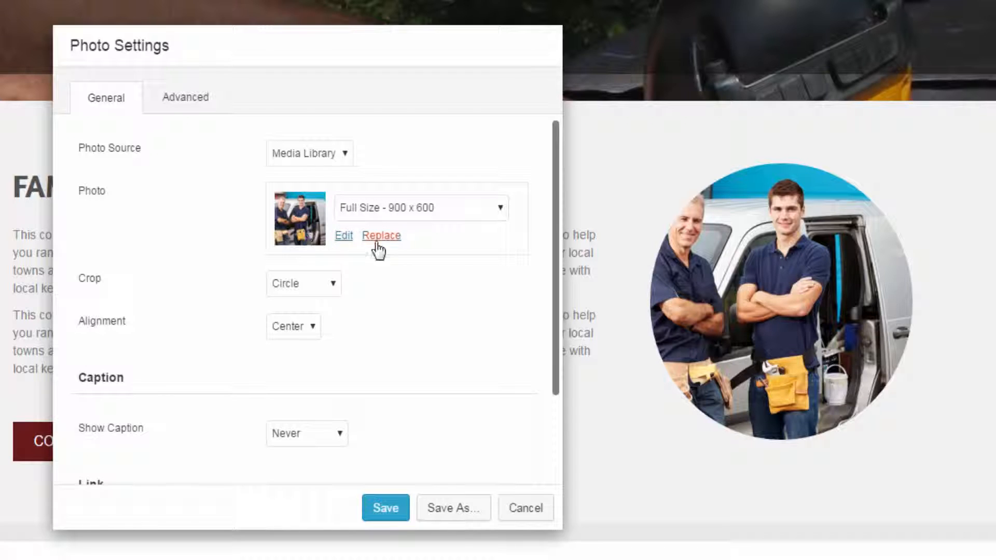
pyautogui.click(395, 210)
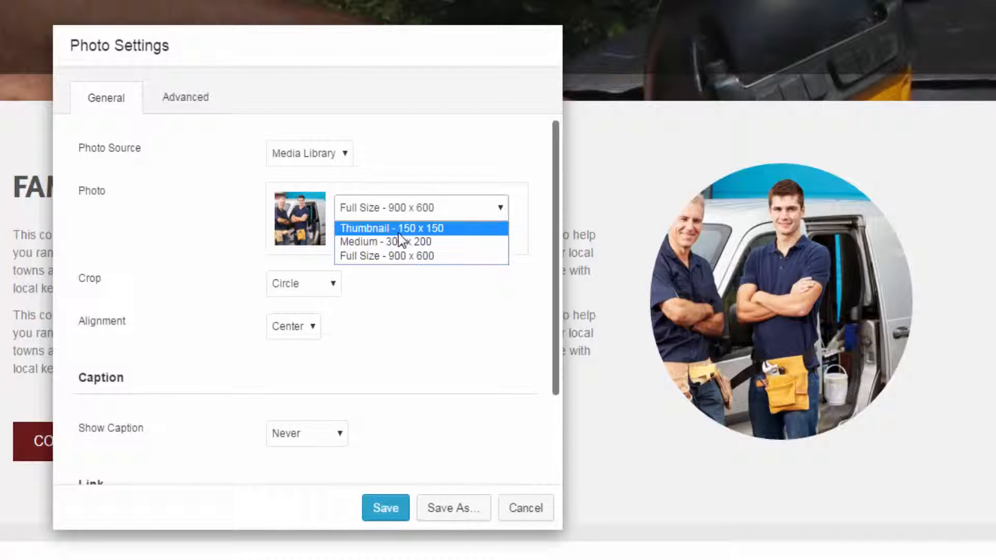
pyautogui.click(400, 230)
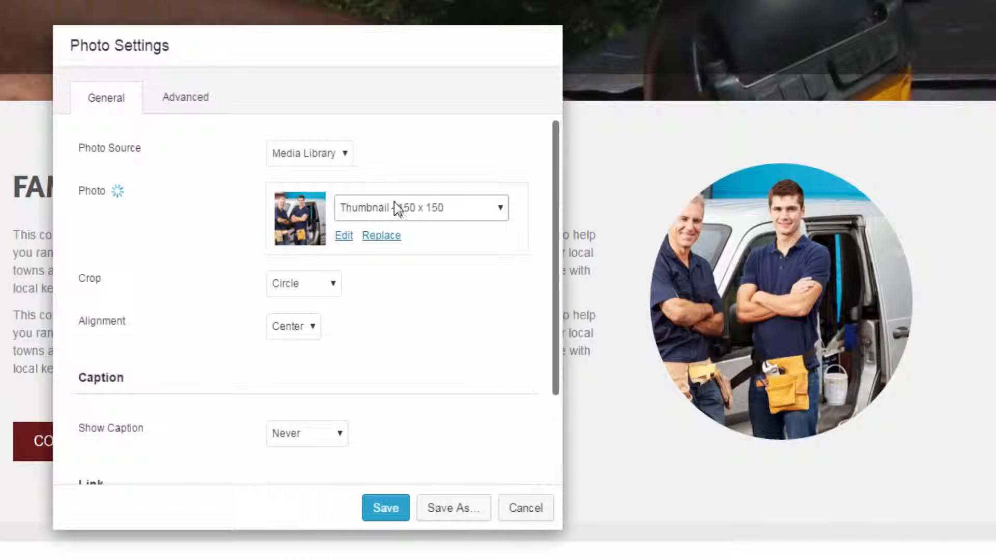
pyautogui.click(396, 211)
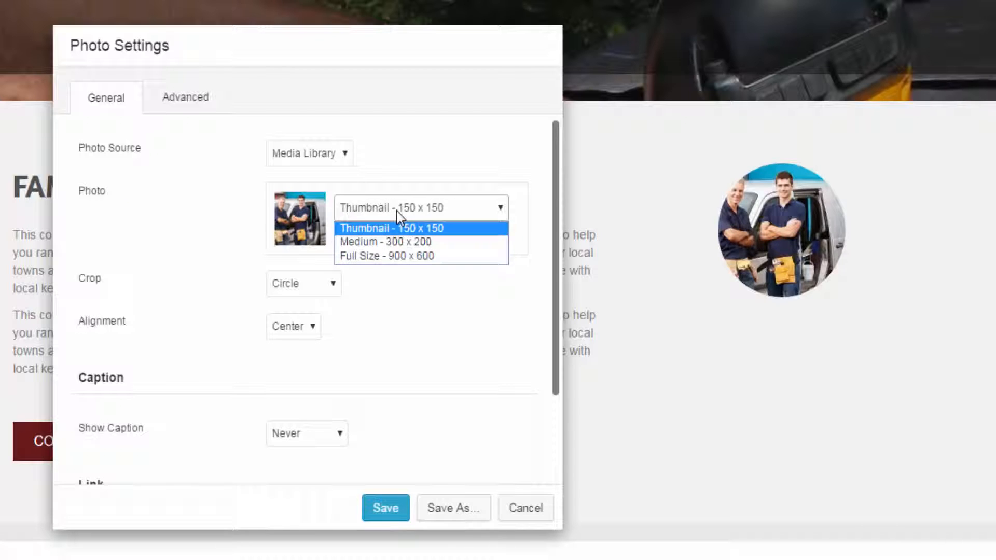
pyautogui.click(409, 237)
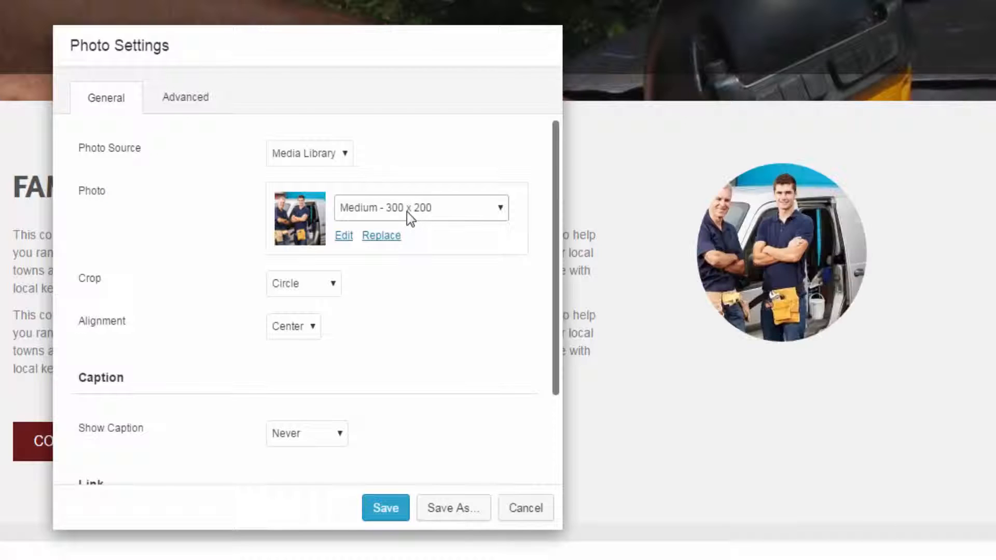
pyautogui.click(408, 213)
pyautogui.click(414, 257)
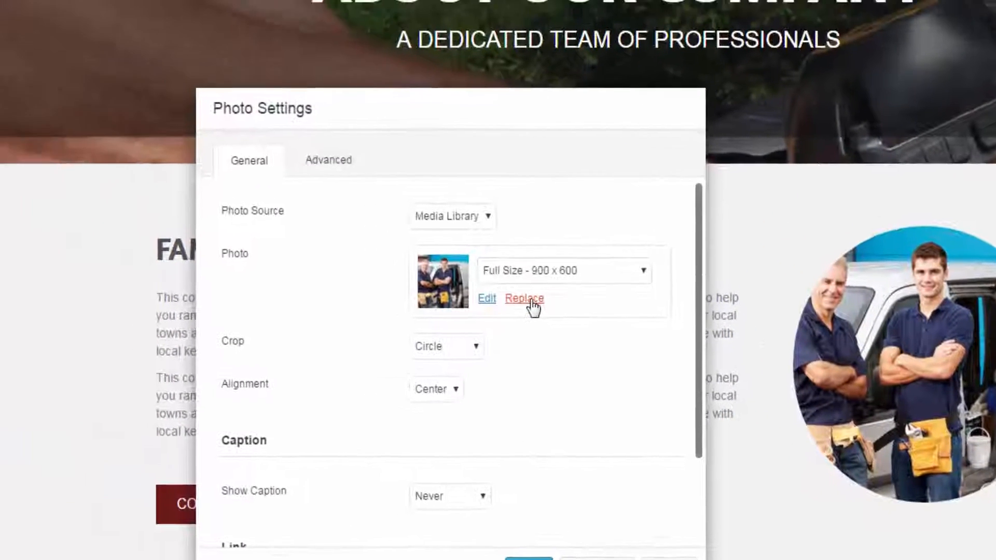
# - Replace the photo by uploading "Photos Website (5).JPG" from the computer to the media library
pyautogui.click(382, 236)
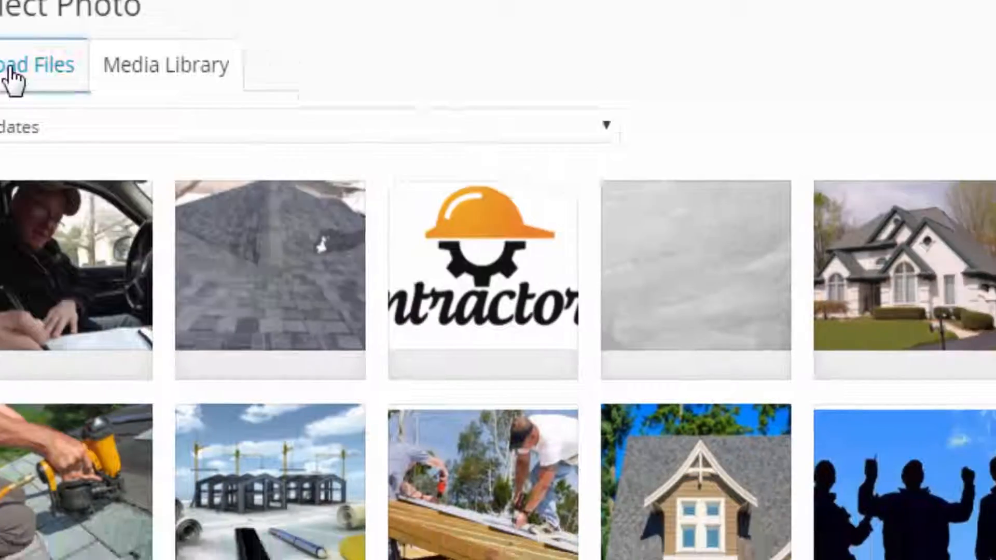
pyautogui.click(66, 91)
pyautogui.click(891, 447)
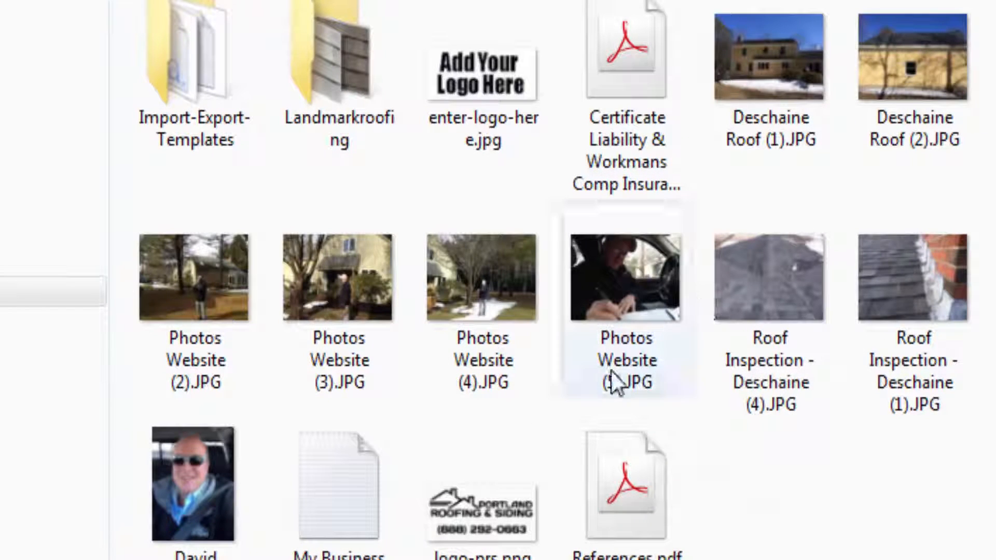
pyautogui.doubleClick(625, 291)
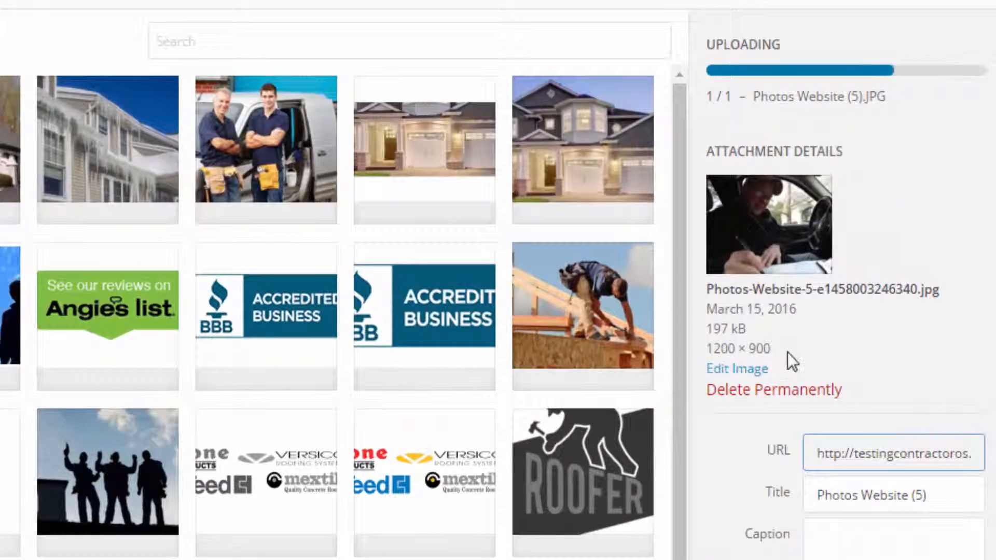
# - Open the uploaded photo for editing and scale it to 1500 × 1125
pyautogui.moveTo(839, 305); pyautogui.dragTo(776, 308)
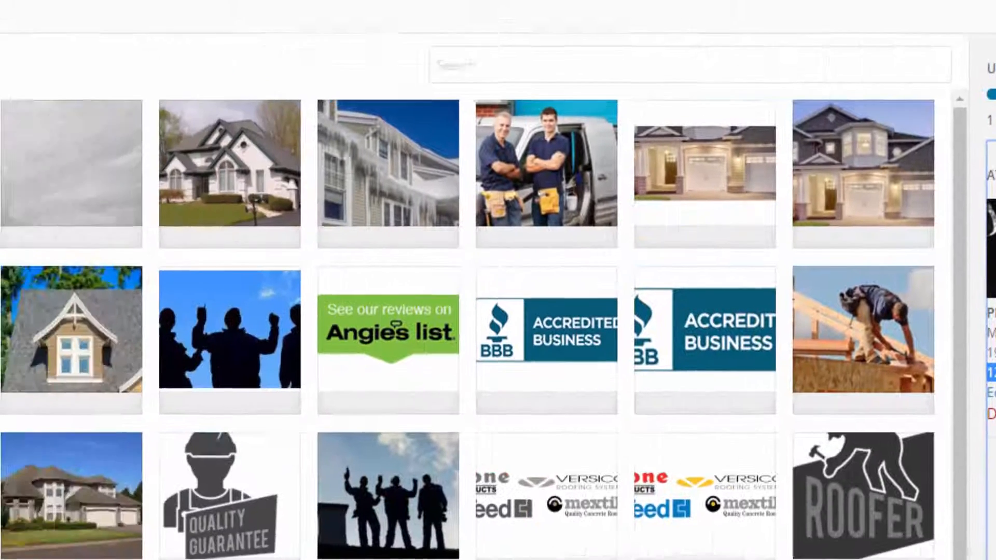
pyautogui.click(72, 254)
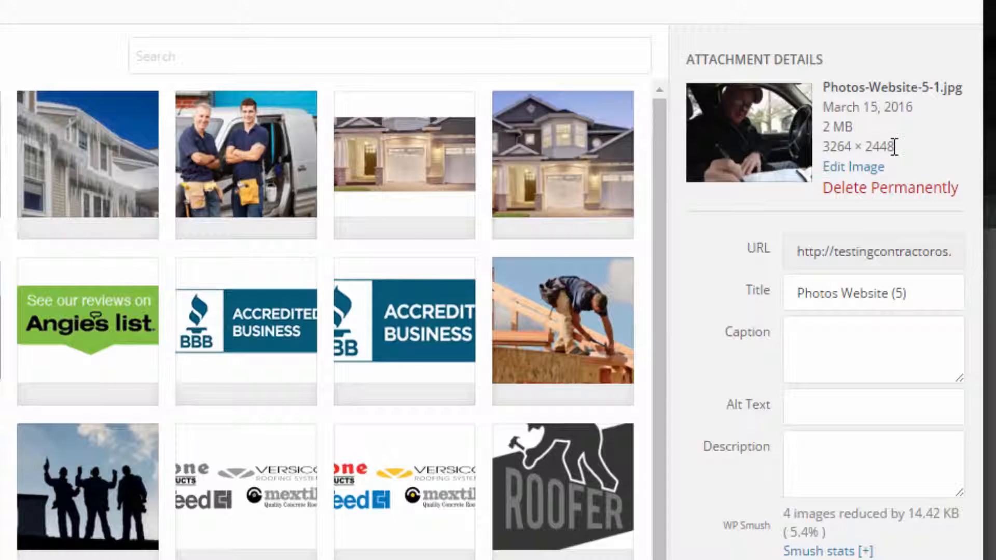
pyautogui.click(863, 170)
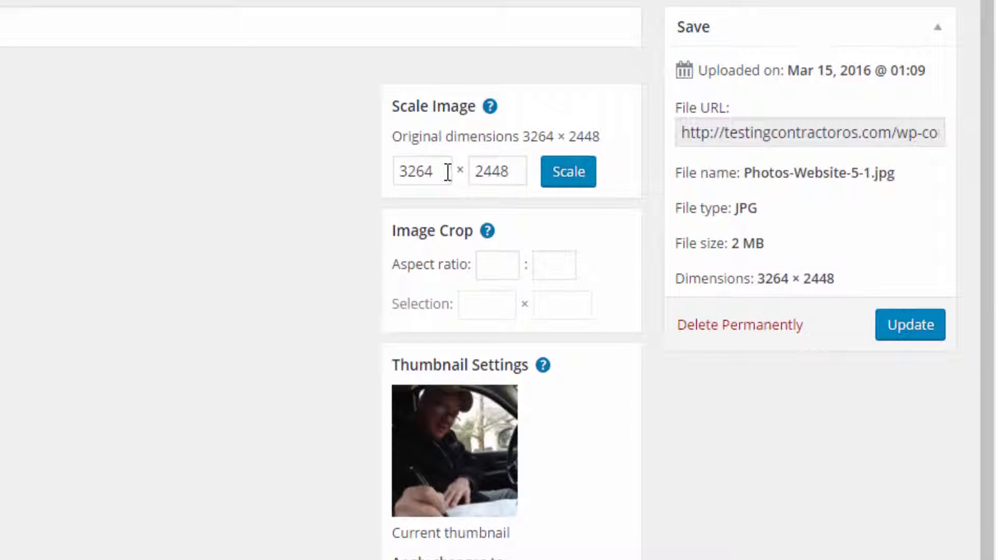
pyautogui.moveTo(448, 171); pyautogui.dragTo(330, 178)
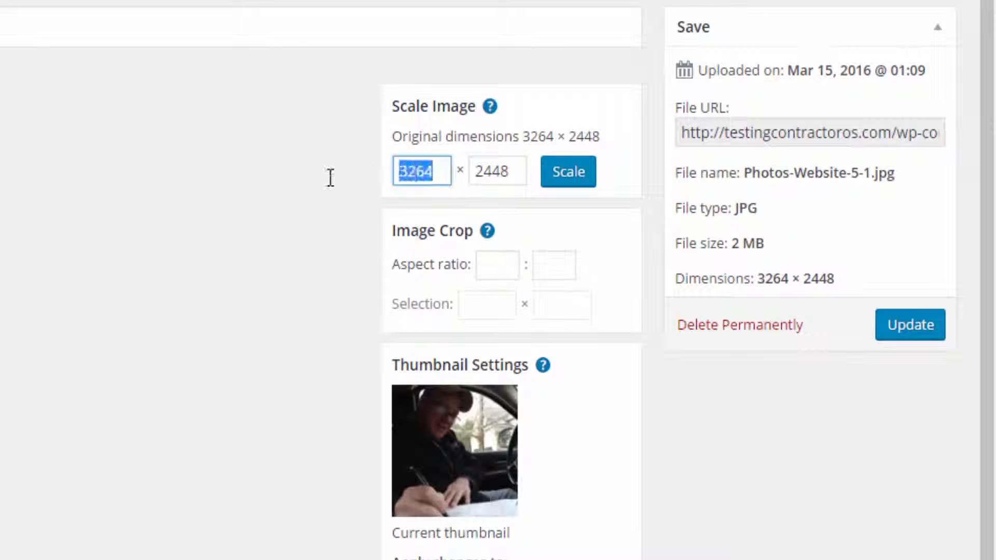
pyautogui.click(491, 265)
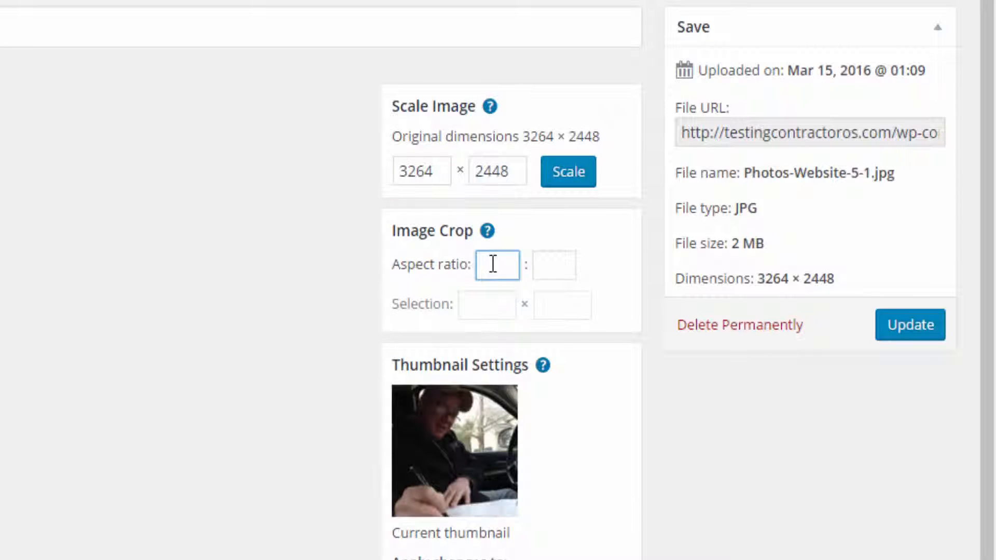
pyautogui.moveTo(443, 168); pyautogui.dragTo(347, 167)
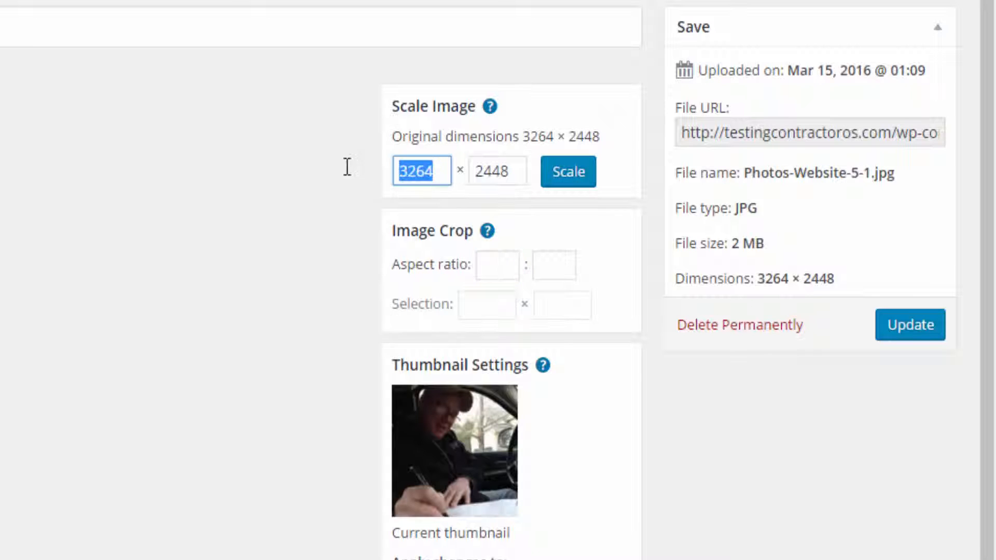
pyautogui.write('1500')
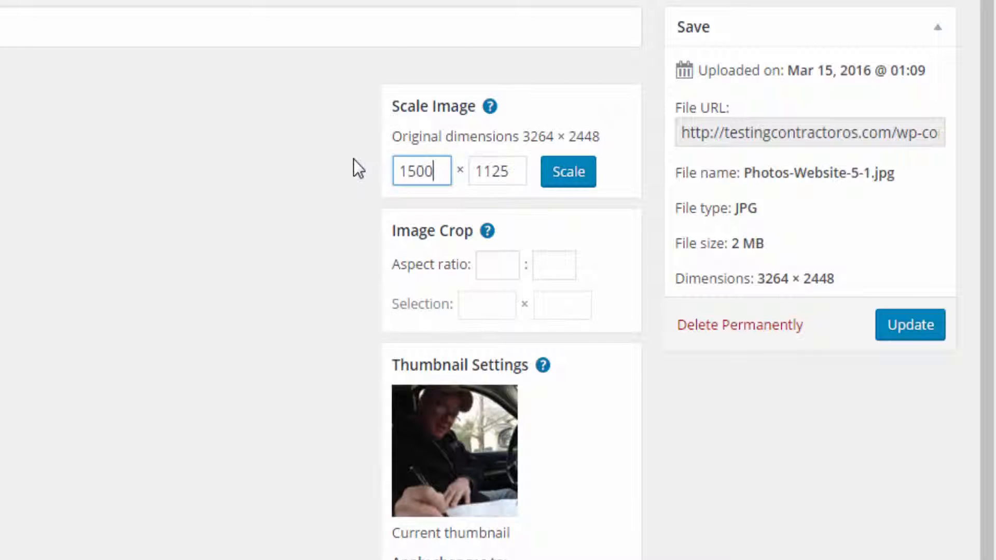
pyautogui.click(569, 176)
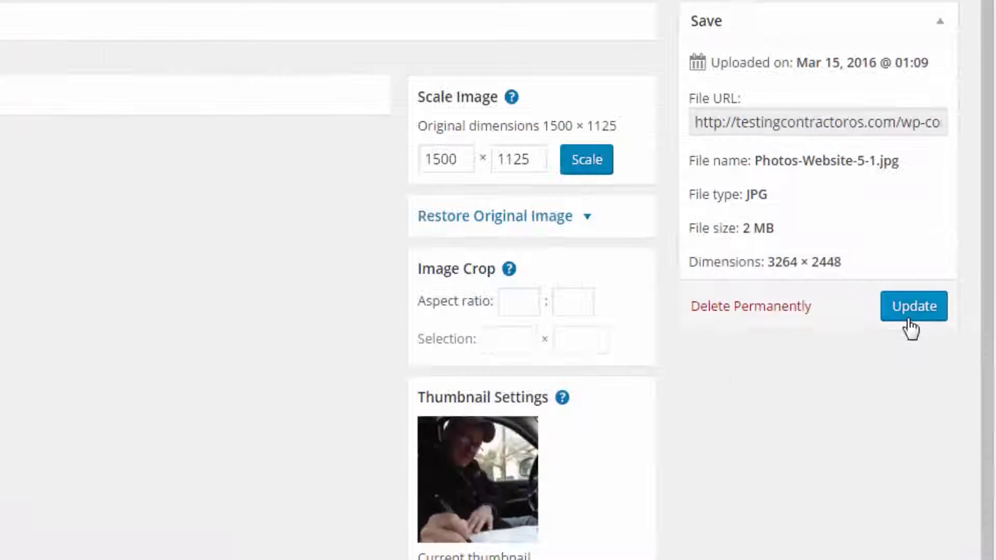
# - Save the scaled photo and change its title to "Mill Creek Roofing Maine"
pyautogui.click(909, 321)
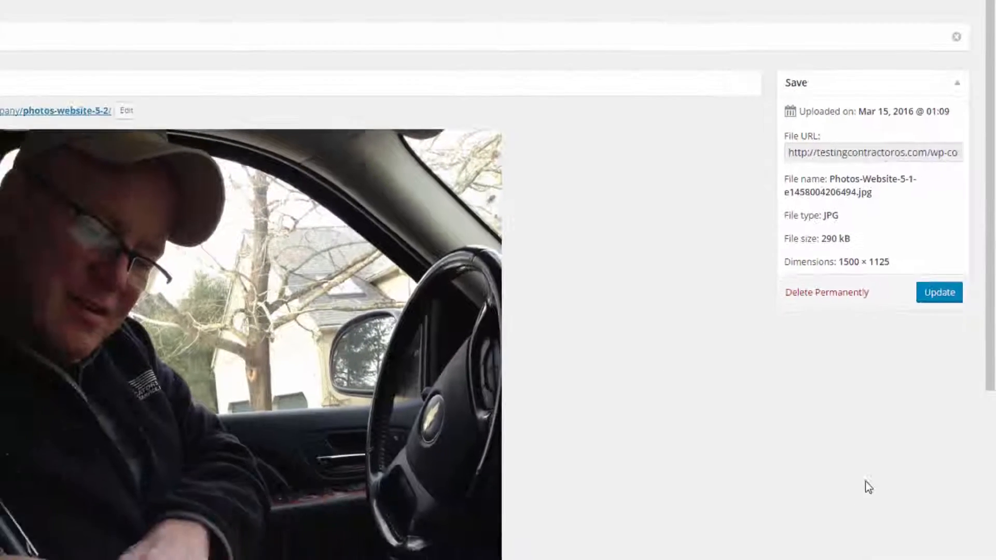
pyautogui.scroll(-5, 864, 477)
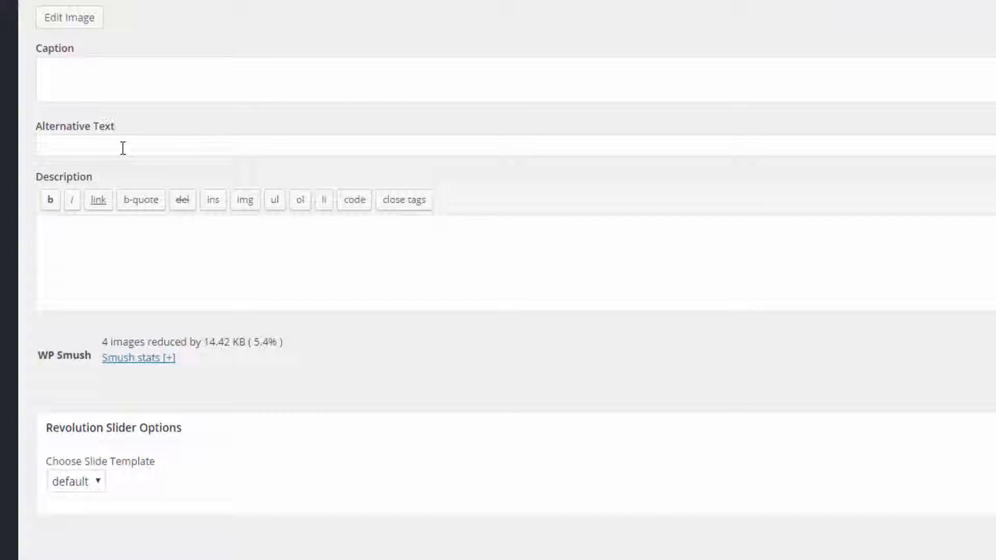
pyautogui.click(87, 271)
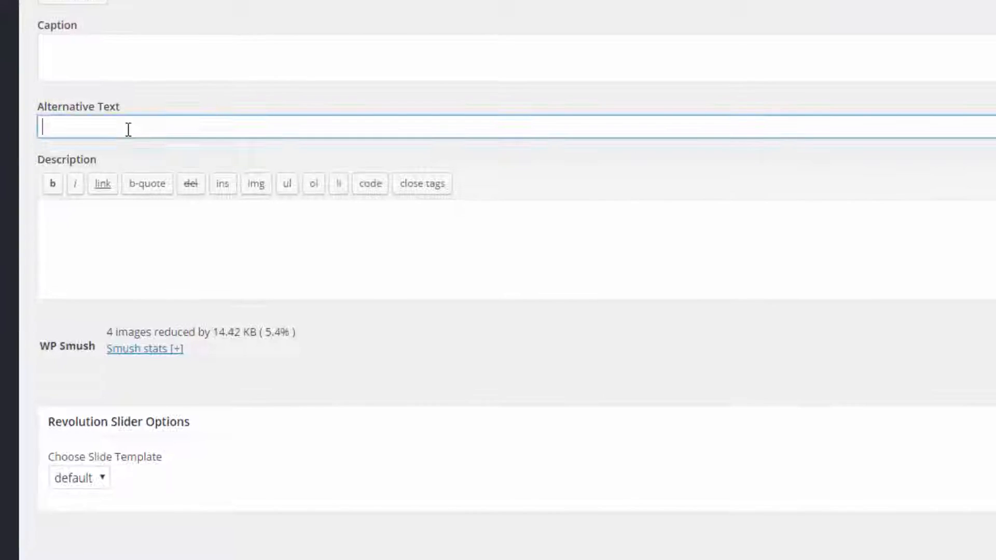
pyautogui.scroll(10, 184, 325)
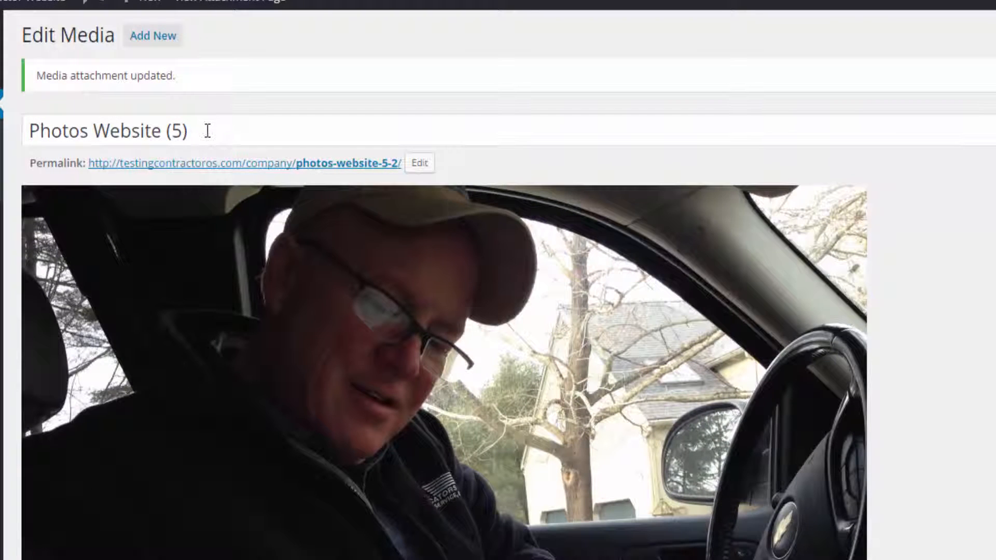
pyautogui.click(207, 131)
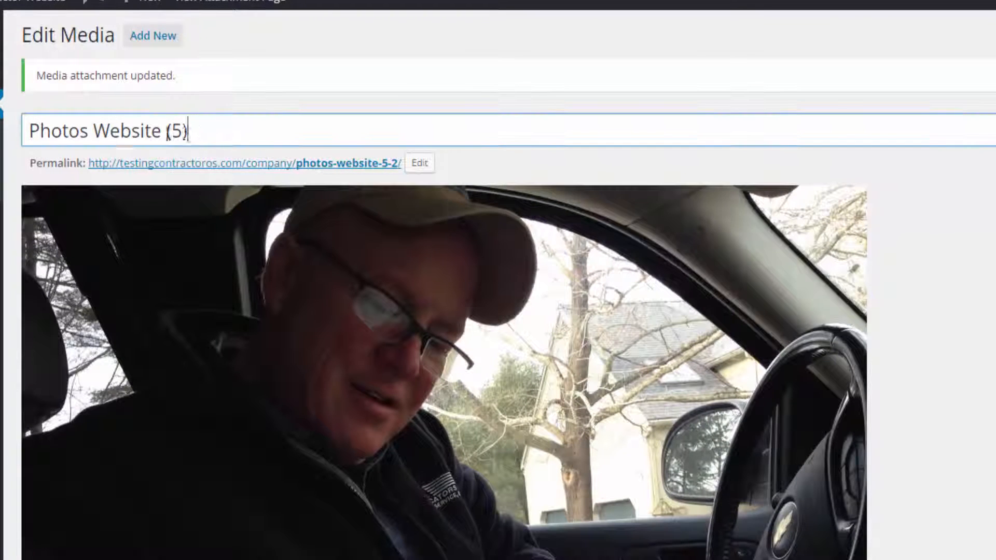
pyautogui.hotkey('ctrl', 'a')
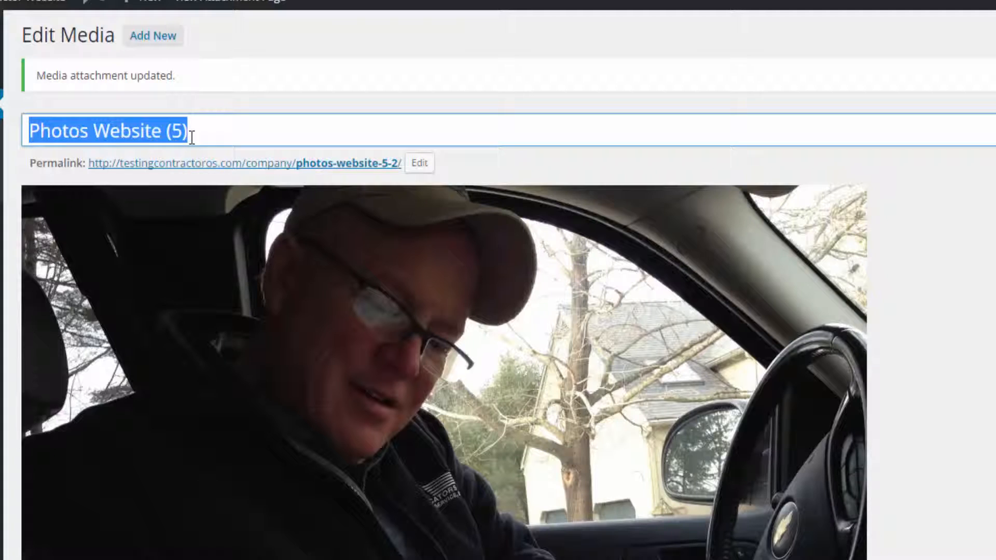
pyautogui.write('Mill')
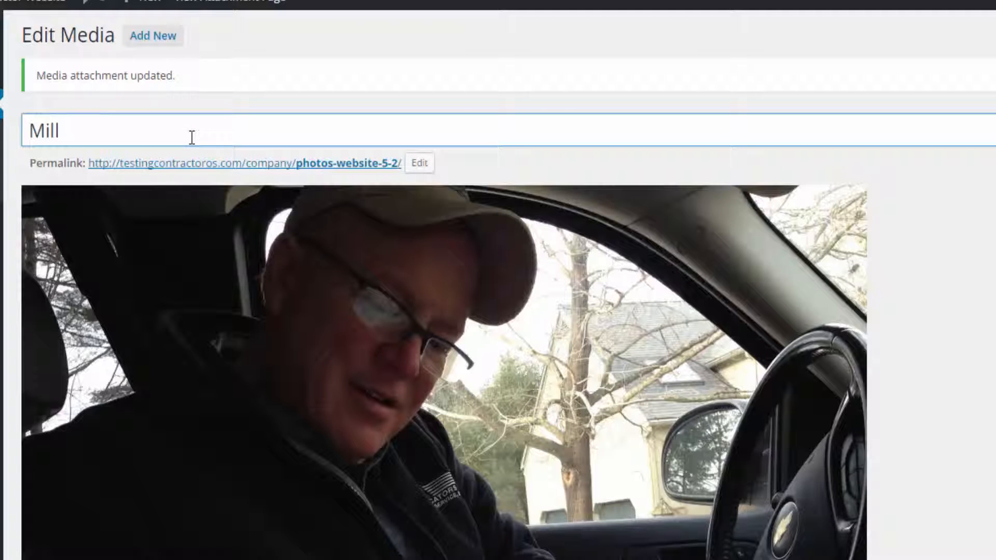
pyautogui.write(' Creek Roofing')
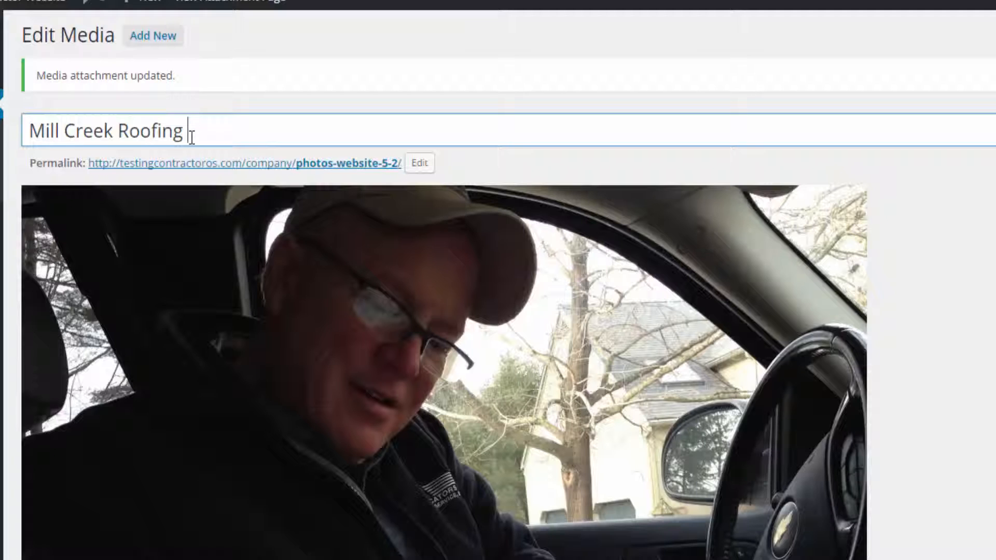
pyautogui.write(' Maine')
# - Copy the photo's title "Mill Creek Roofing Maine" into its alternative text
pyautogui.moveTo(253, 131); pyautogui.dragTo(18, 141)
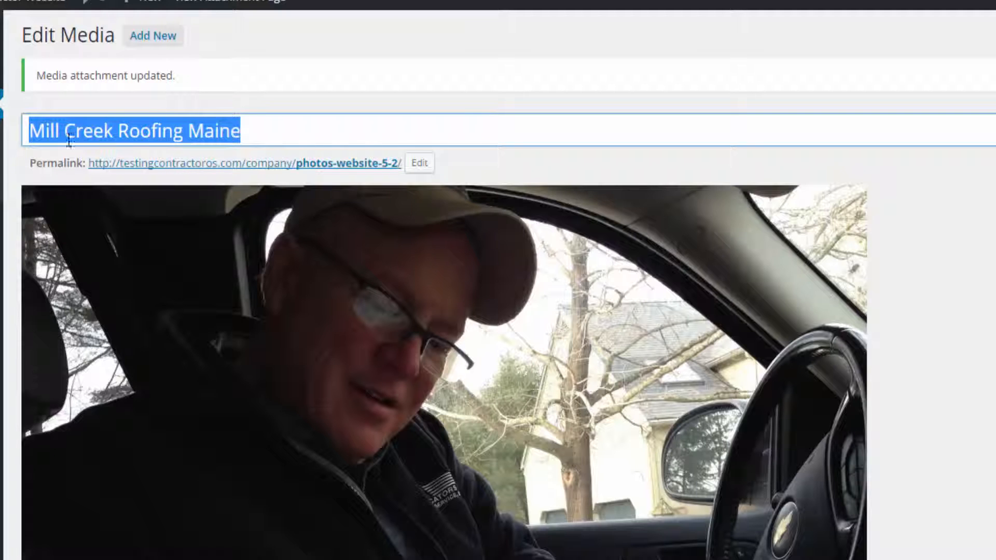
pyautogui.rightClick(78, 139)
pyautogui.click(291, 170)
pyautogui.scroll(-10, 527, 390)
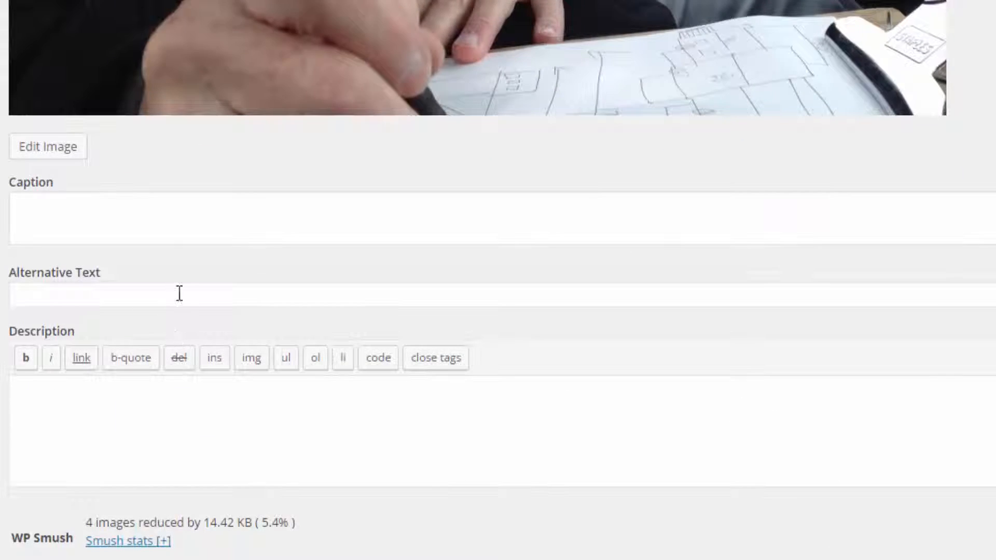
pyautogui.rightClick(179, 294)
pyautogui.click(225, 409)
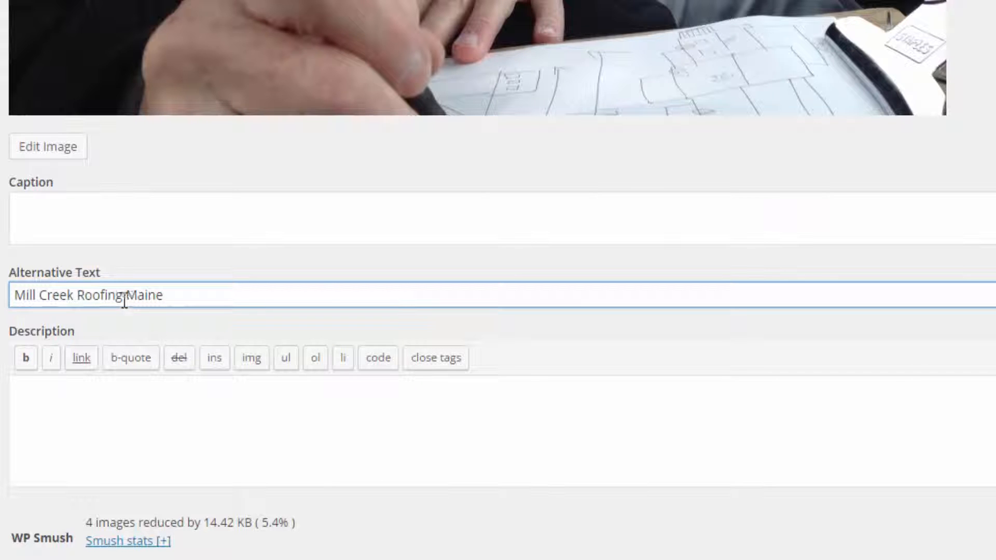
# - Reorder the alternative text to read "Maine Mill Creek Roofing" and update the photo
pyautogui.moveTo(126, 295); pyautogui.dragTo(17, 300)
pyautogui.rightClick(57, 294)
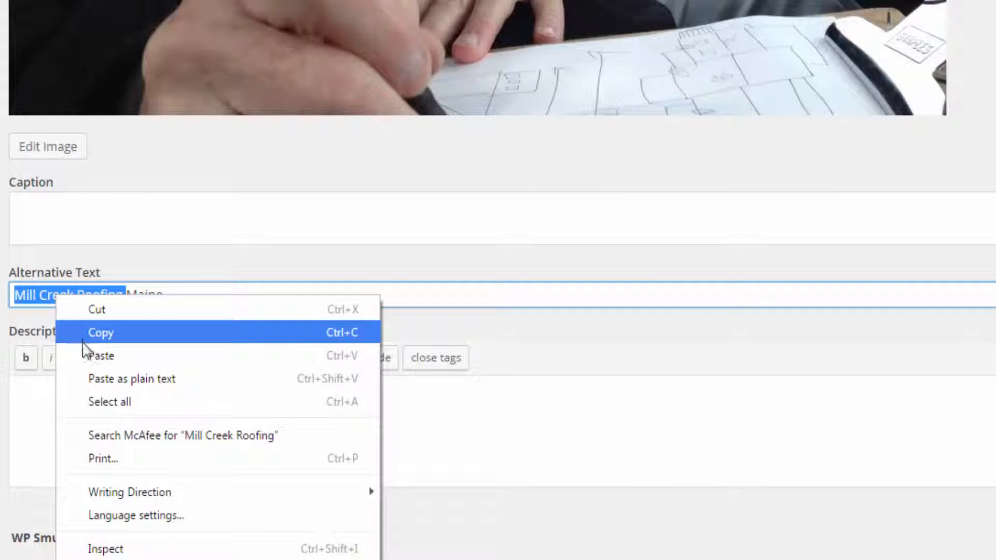
pyautogui.click(88, 332)
pyautogui.click(181, 297)
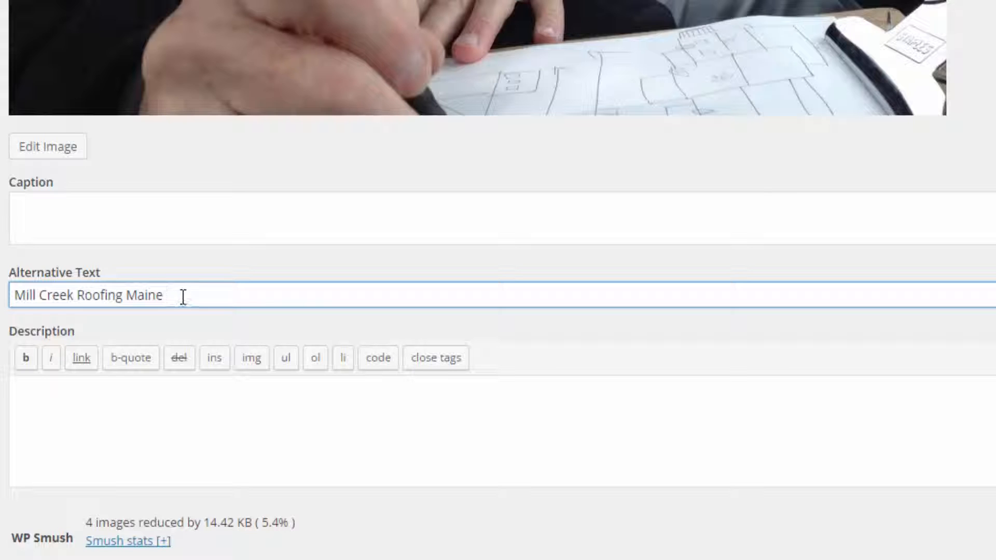
pyautogui.hotkey('ctrl', 'v')
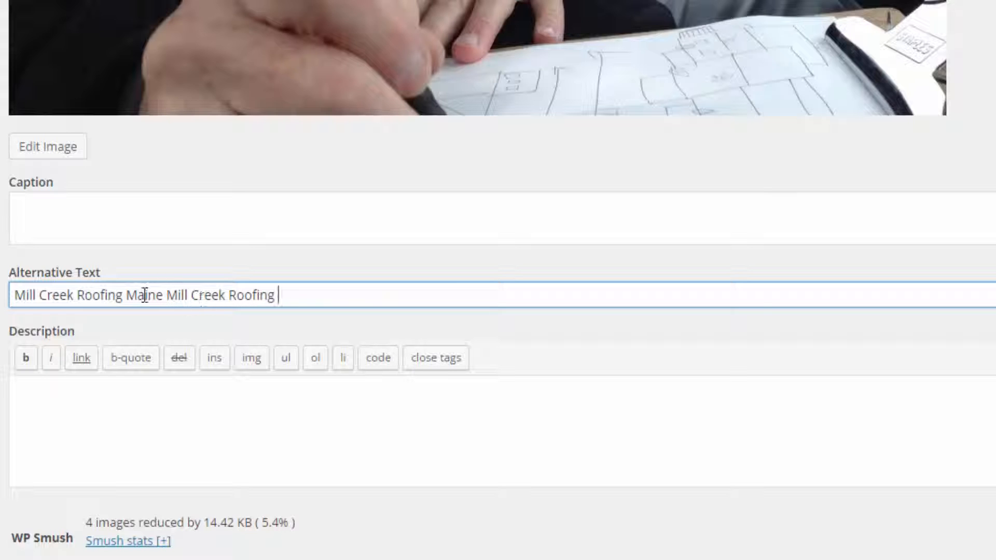
pyautogui.moveTo(126, 296); pyautogui.dragTo(14, 295)
pyautogui.press('BackSpace')
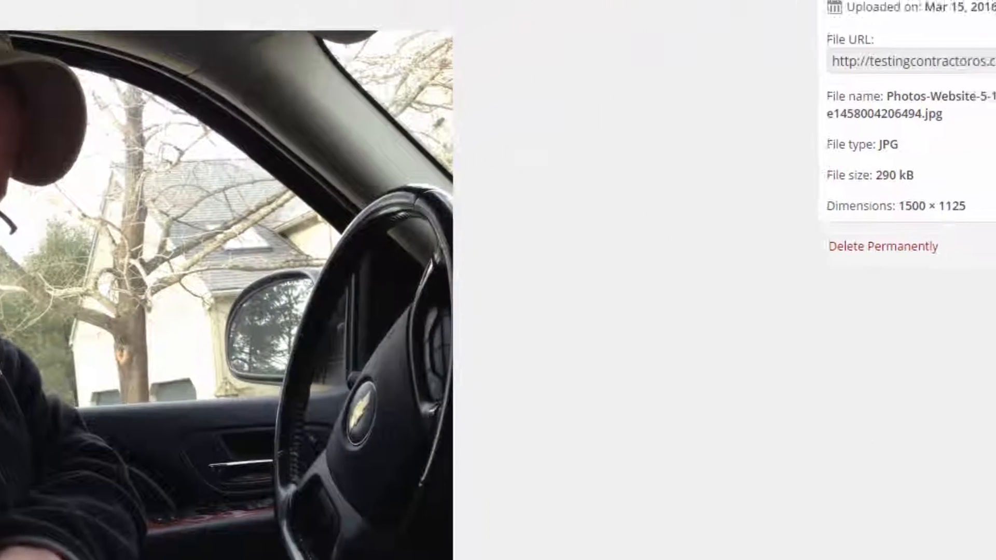
pyautogui.click(923, 304)
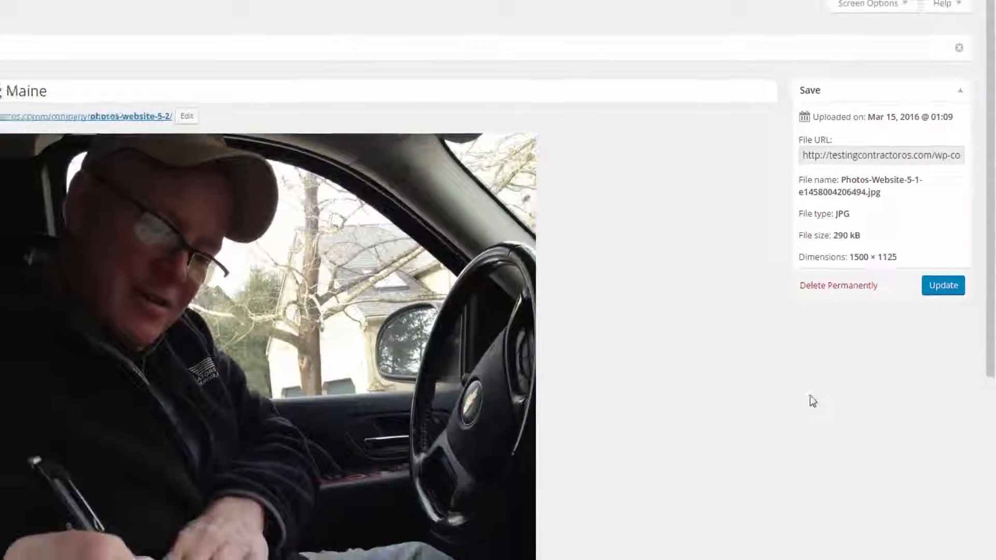
# - Copy the alternative text "Maine Mill Creek Roofing" into the photo's description and update the photo
pyautogui.scroll(-5, 839, 334)
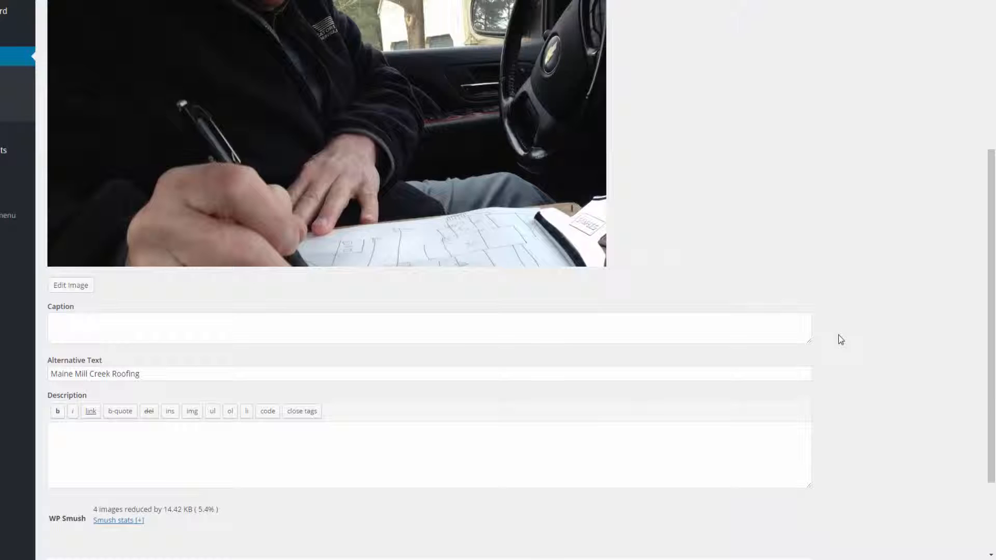
pyautogui.scroll(-2, 838, 334)
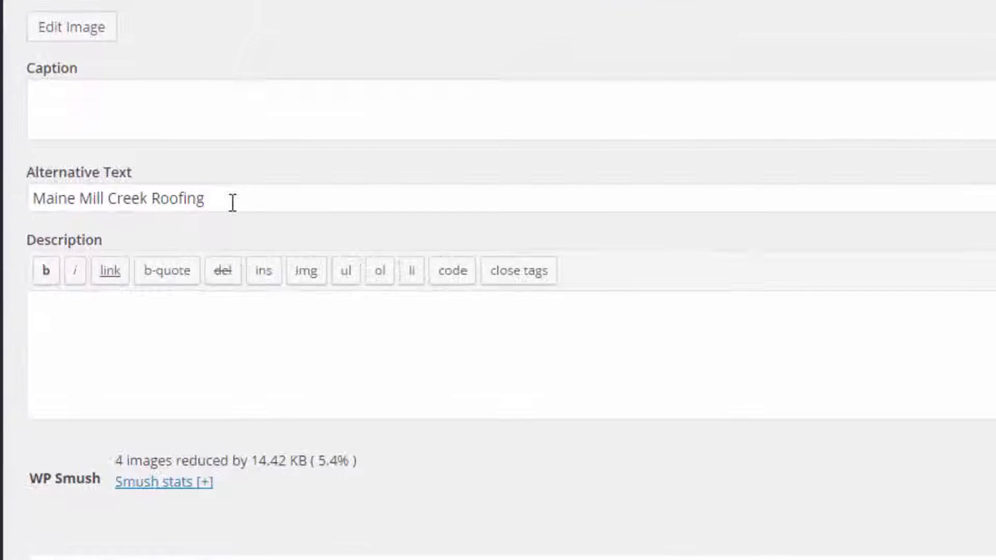
pyautogui.tripleClick(228, 199)
pyautogui.rightClick(71, 199)
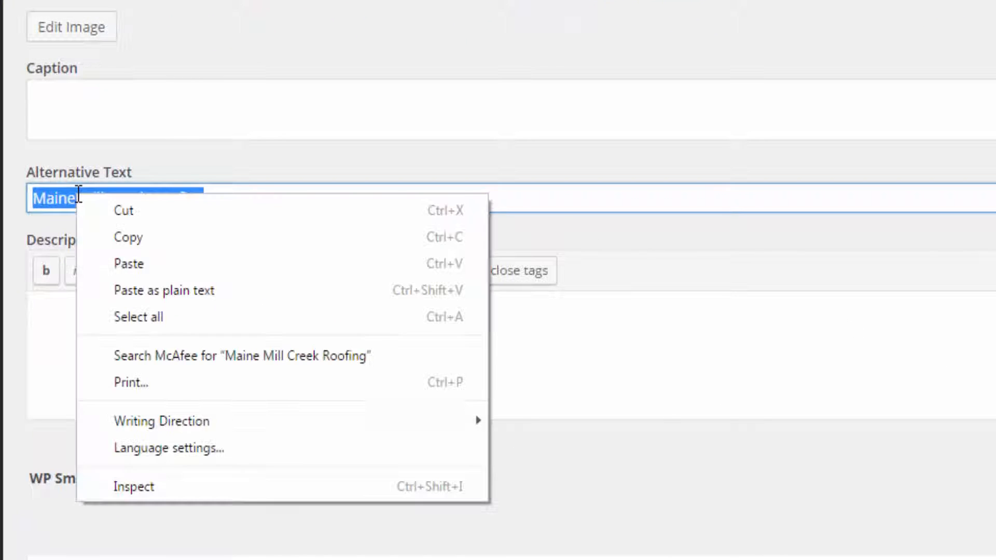
pyautogui.click(127, 236)
pyautogui.rightClick(100, 332)
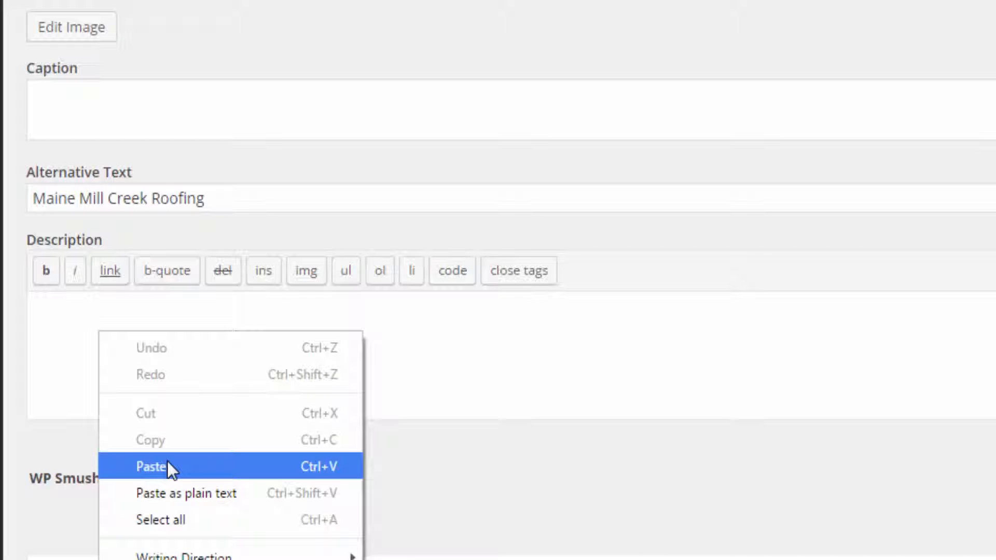
pyautogui.click(167, 462)
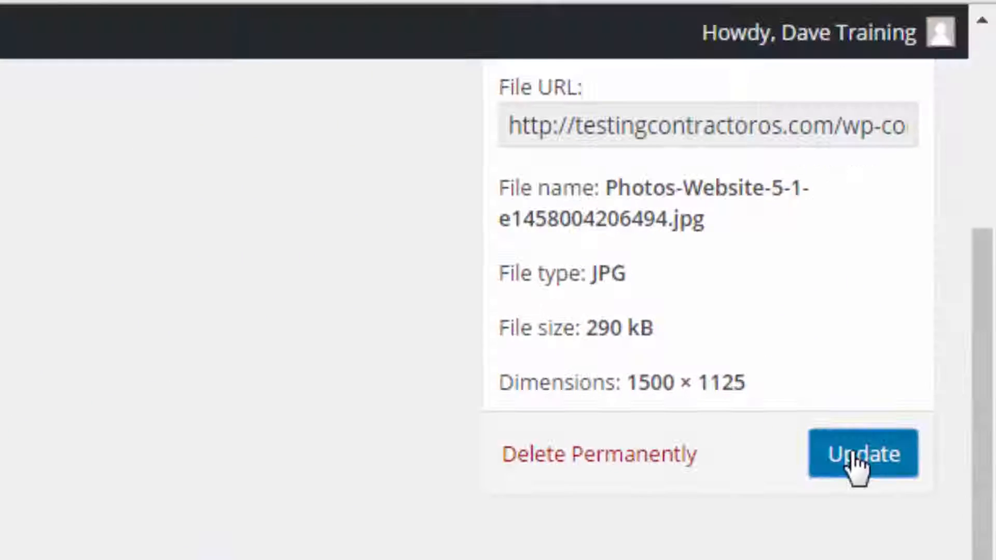
pyautogui.click(856, 455)
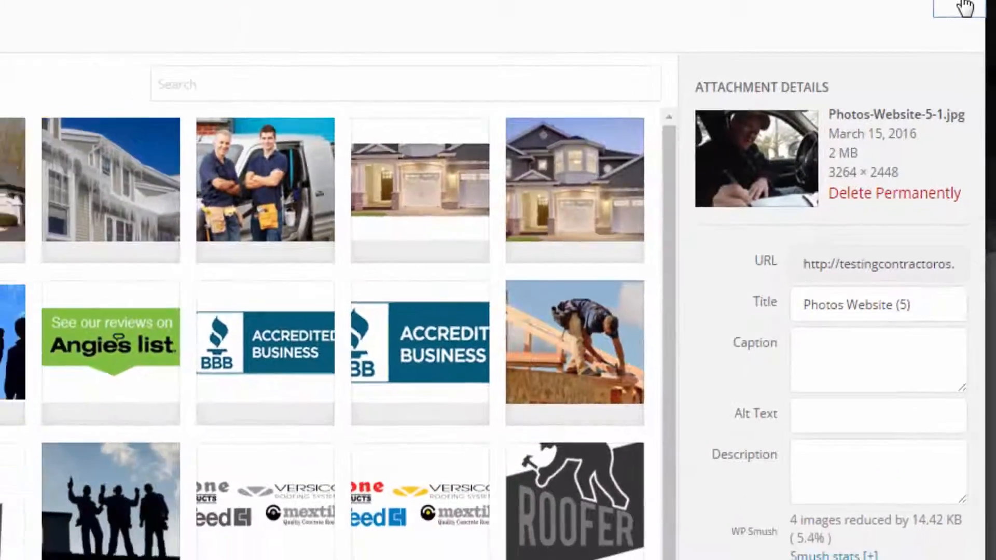
# - Reopen the media library from the photo settings, review the attachment details and choose the 1200 × 900 photo "Photos-Website-5-e1458003246340.jpg"
pyautogui.click(962, 7)
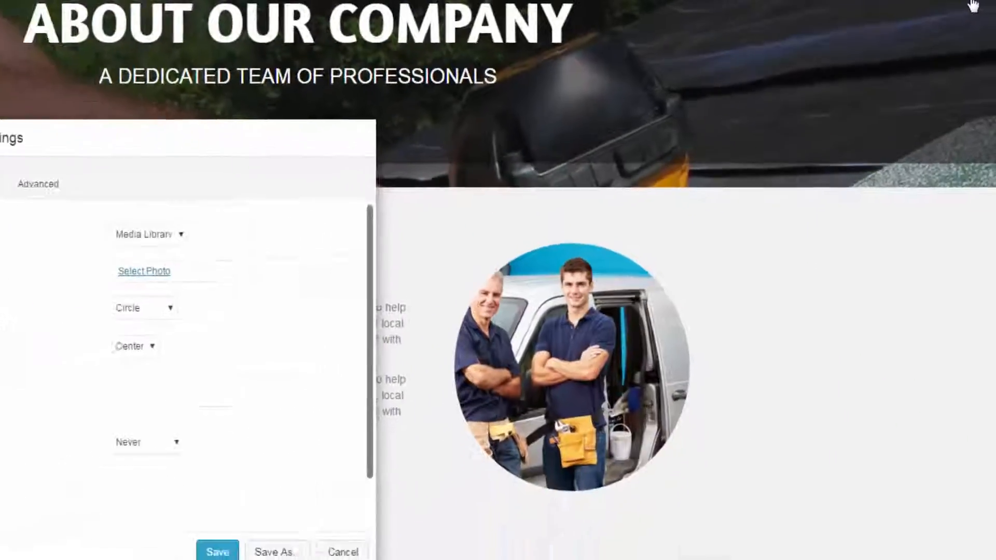
pyautogui.click(366, 204)
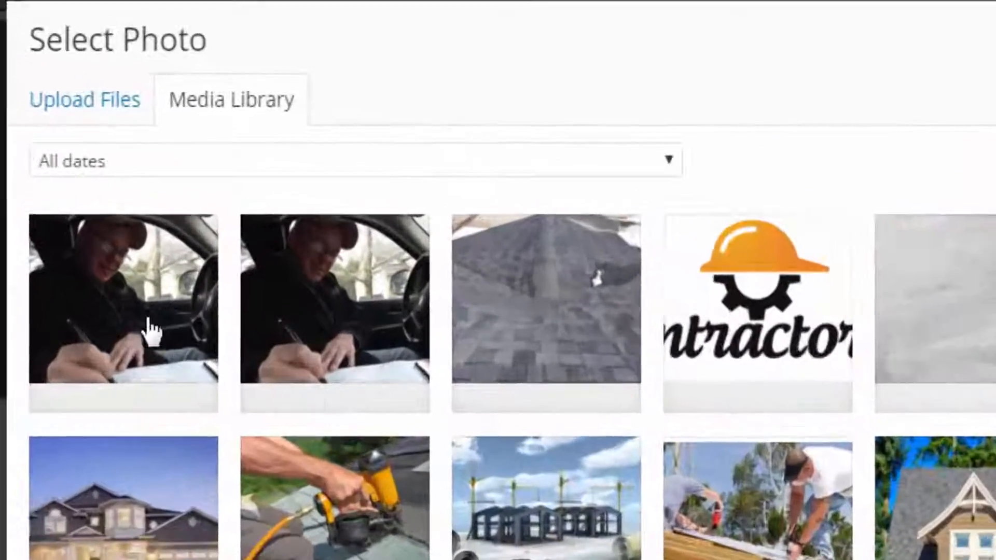
pyautogui.click(2, 112)
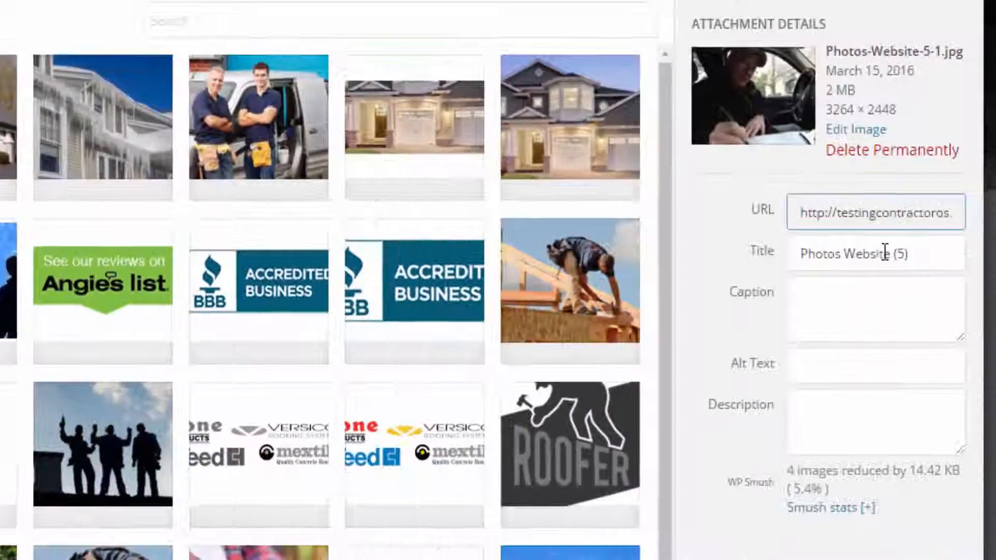
pyautogui.moveTo(925, 255); pyautogui.dragTo(792, 254)
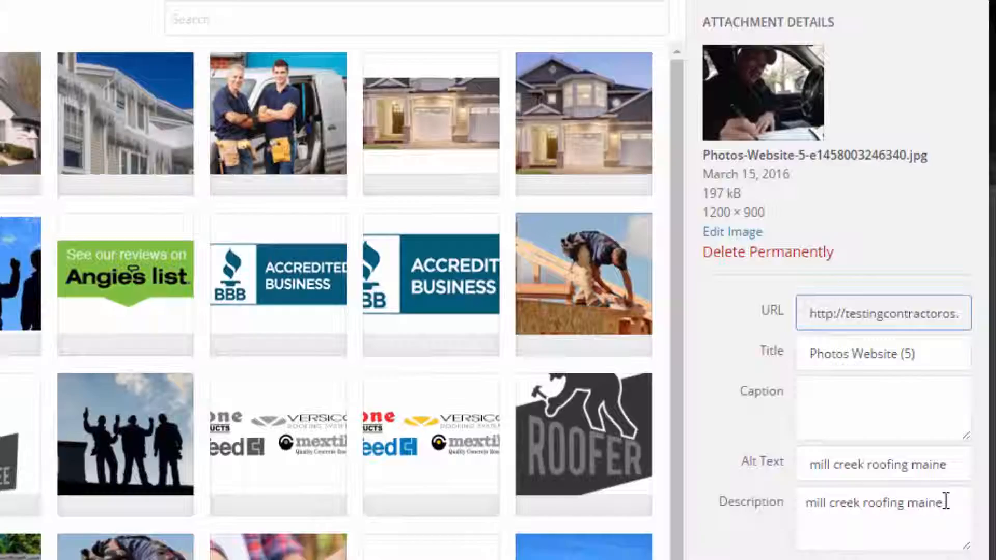
pyautogui.moveTo(937, 515); pyautogui.dragTo(778, 512)
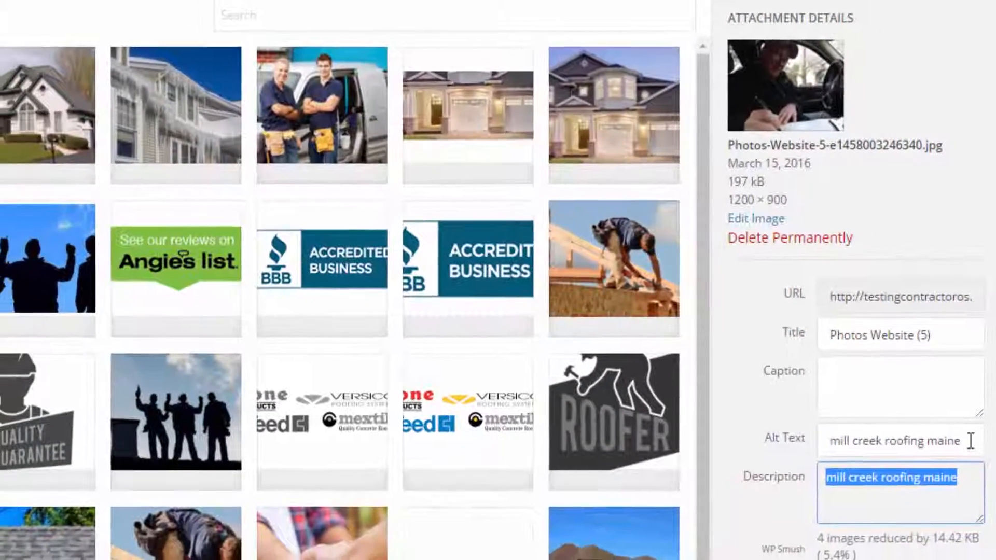
pyautogui.moveTo(965, 448); pyautogui.dragTo(799, 457)
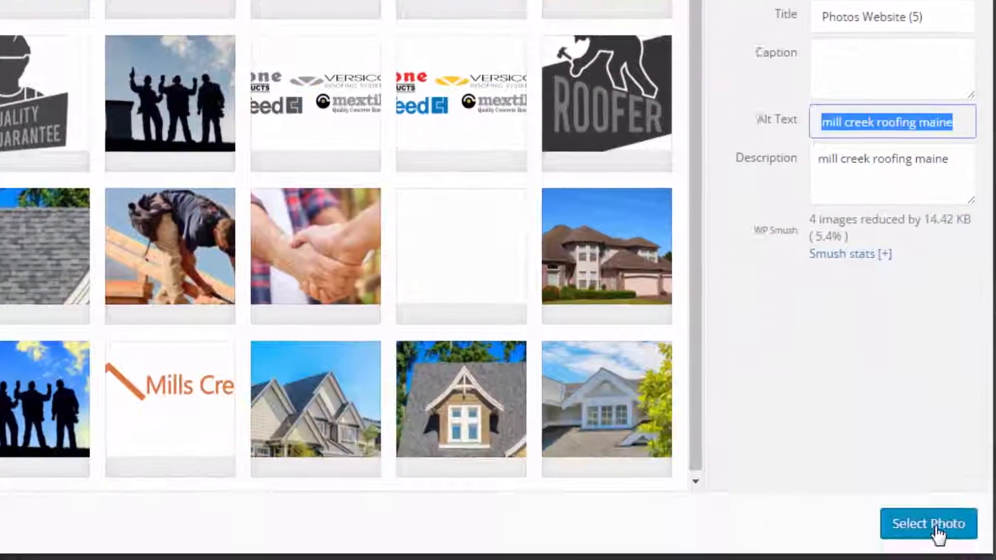
pyautogui.click(937, 526)
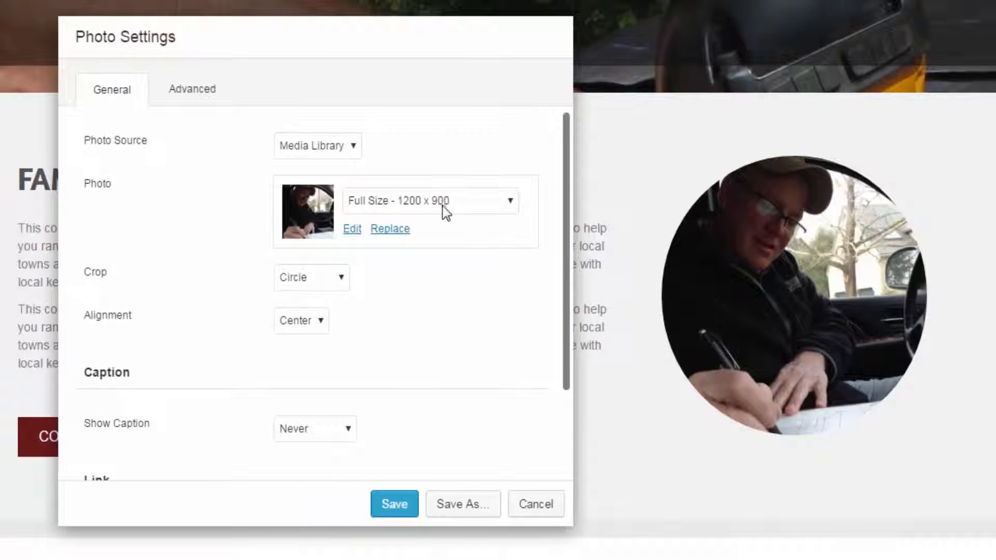
# - Set the photo size to Large - 1024 x 768 and save the photo settings
pyautogui.click(431, 204)
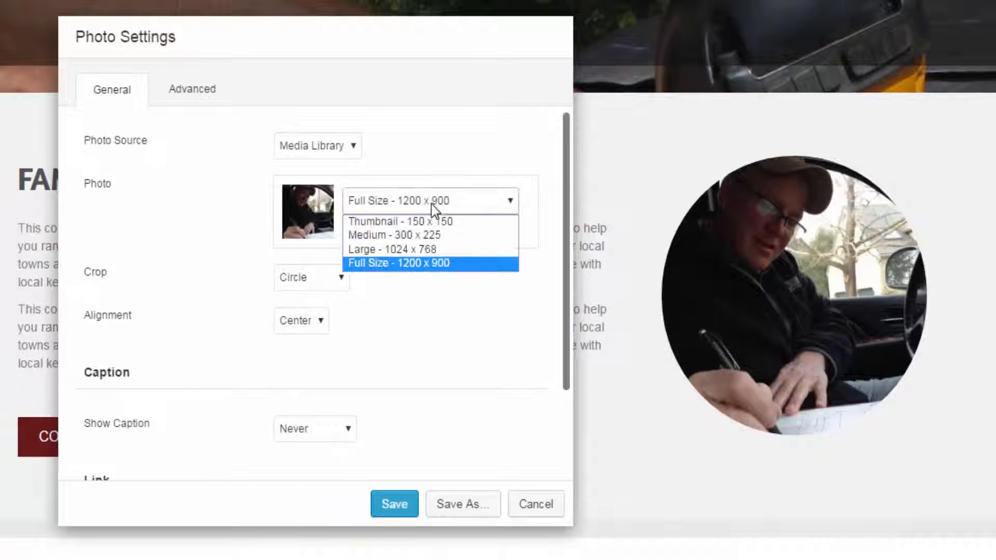
pyautogui.click(419, 251)
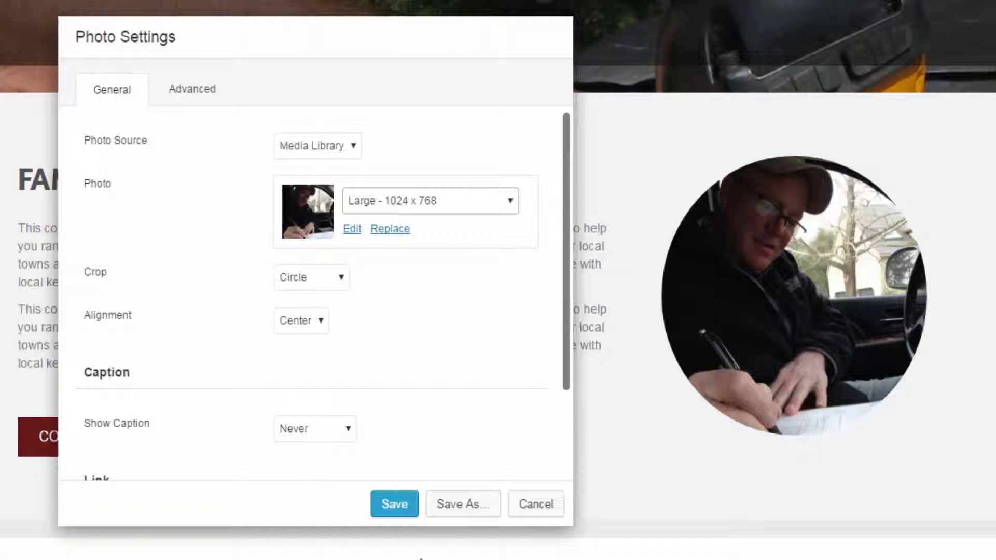
pyautogui.click(403, 510)
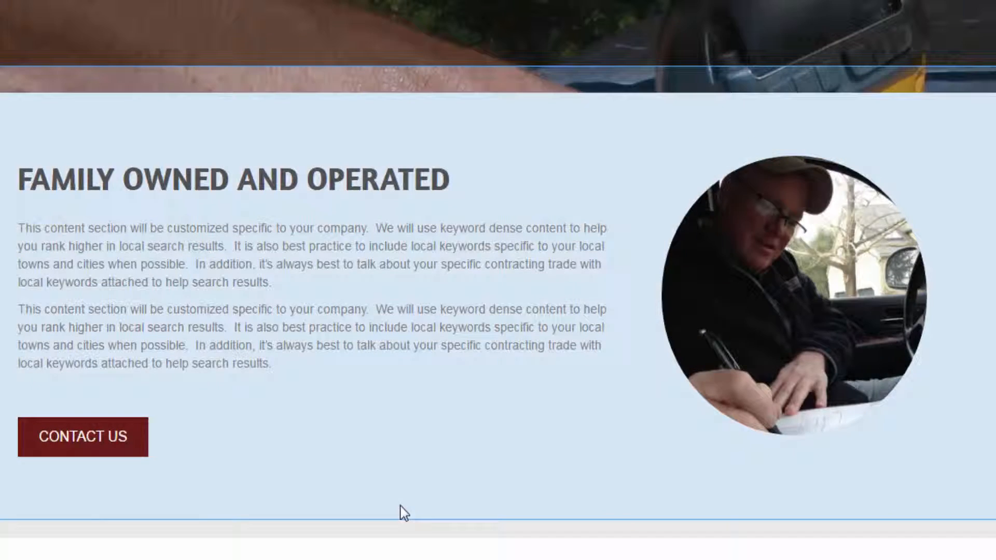
# - Finish editing the company page and publish the changes
pyautogui.moveTo(832, 261)
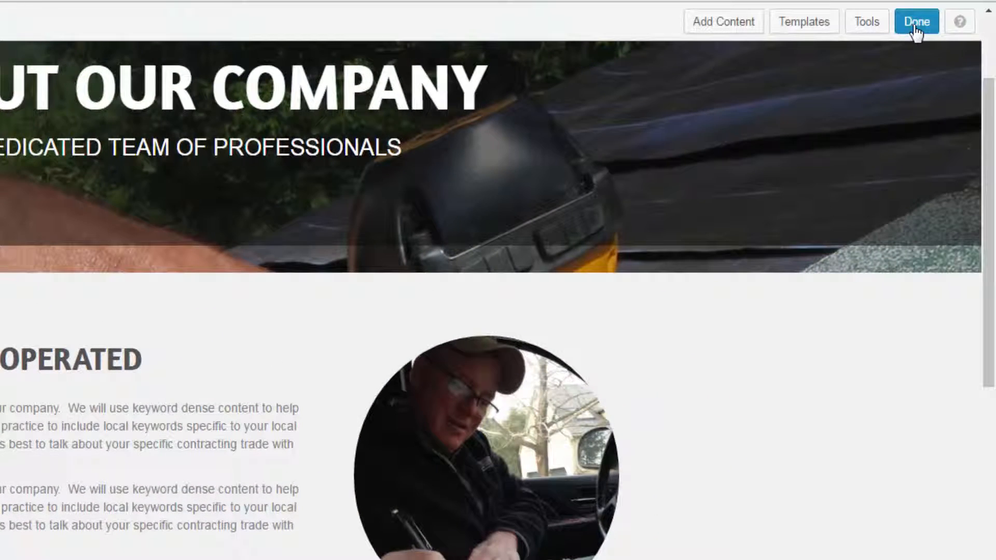
pyautogui.click(916, 24)
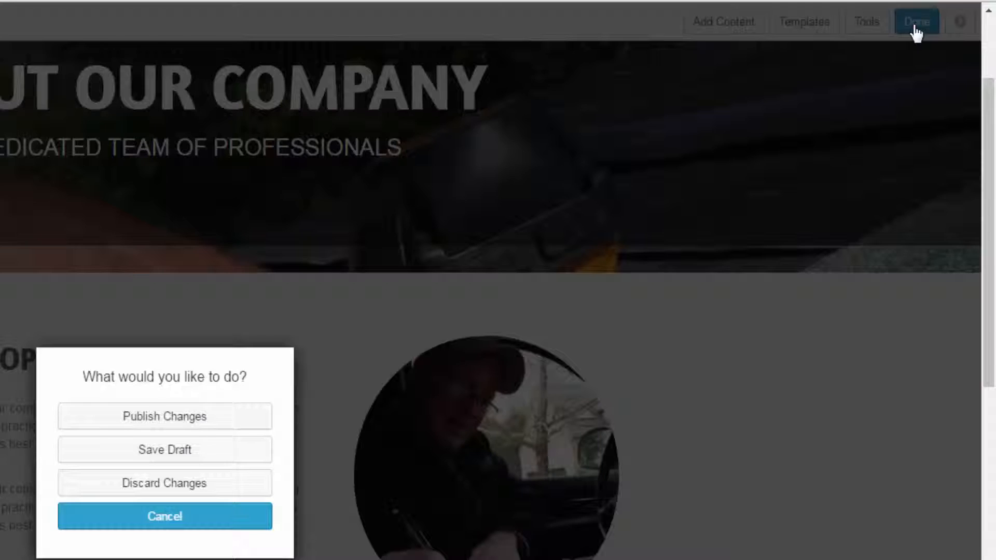
pyautogui.click(206, 431)
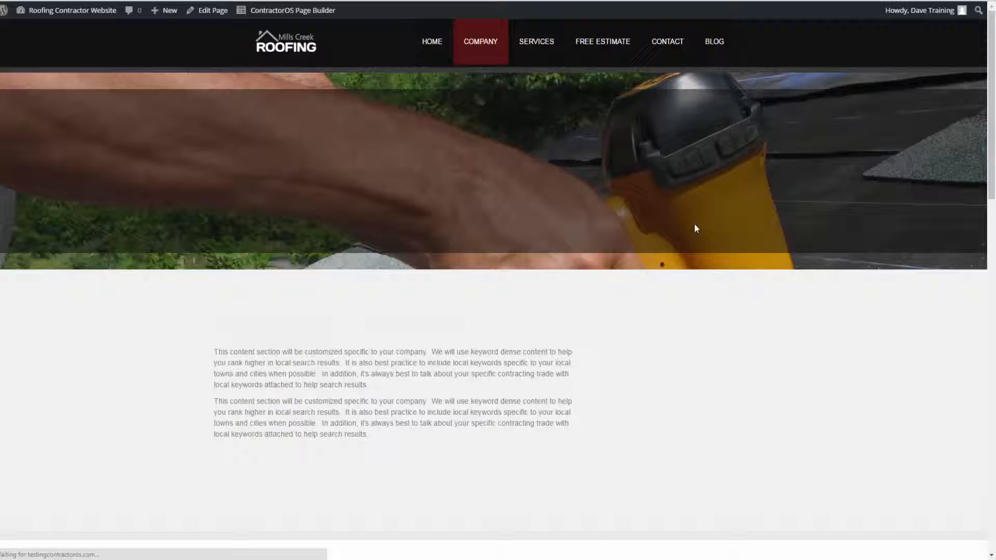
# - Reopen the published company page in the page builder and bring up the Roofing Facts and Our Services row for editing
pyautogui.scroll(-3, 814, 388)
pyautogui.scroll(-2, 814, 390)
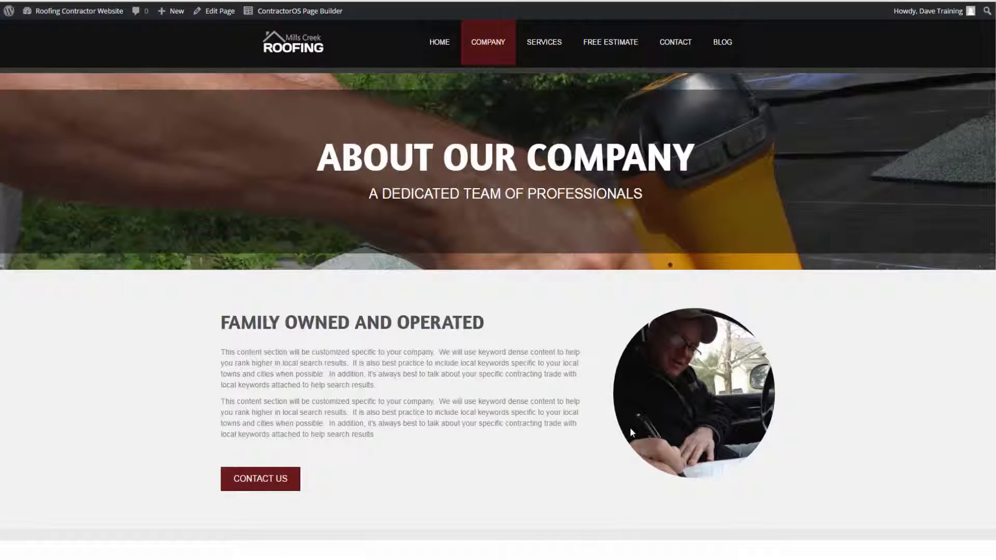
pyautogui.scroll(-8, 630, 427)
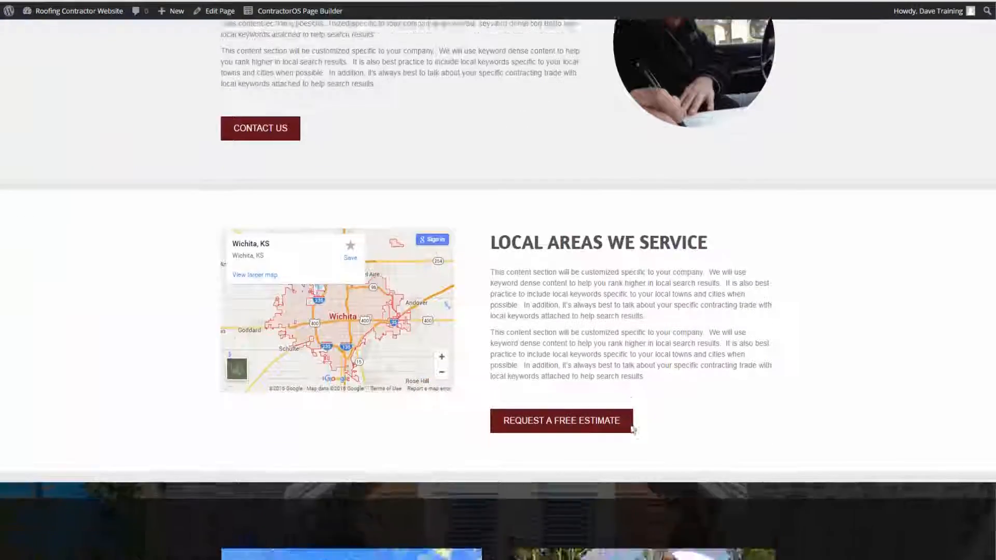
pyautogui.scroll(-6, 630, 427)
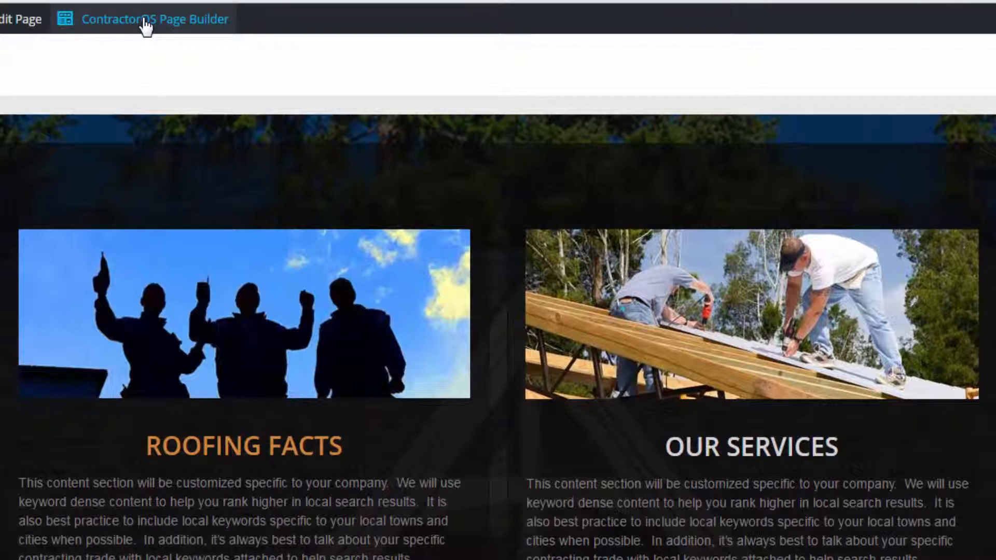
pyautogui.click(145, 26)
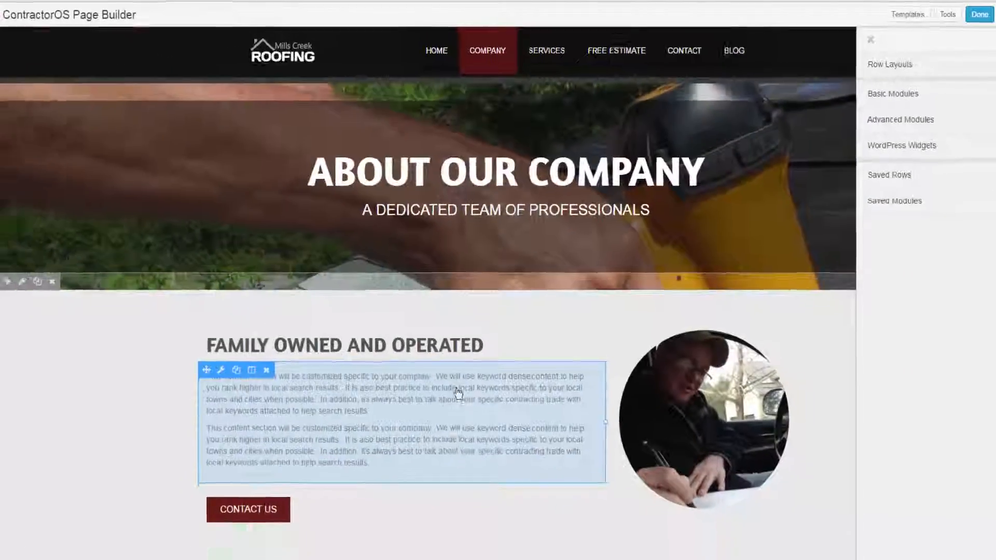
pyautogui.scroll(-6, 459, 384)
pyautogui.scroll(-6, 459, 384)
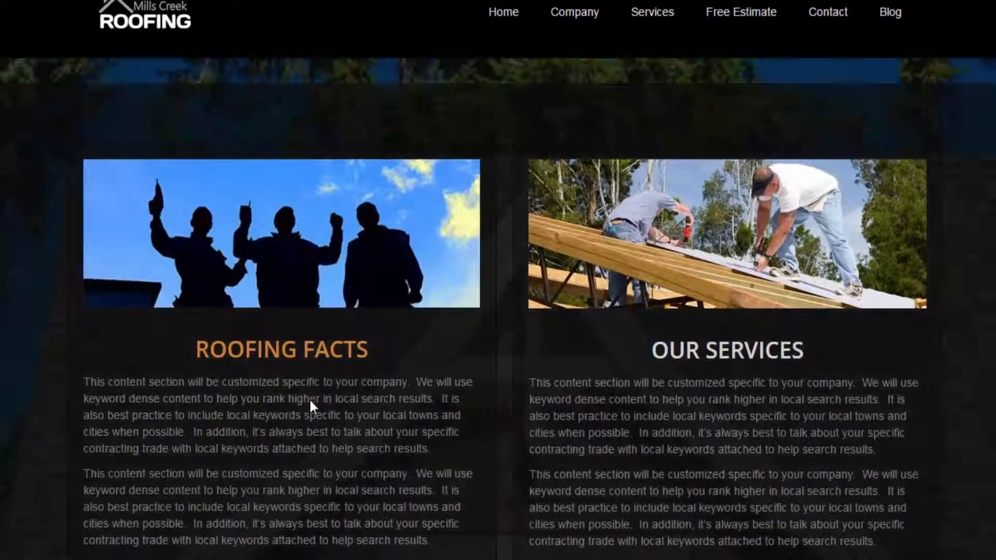
# - Replace the Roofing Facts photo with the 500 x 375 library photo of the man beside the house entrance and save the photo settings
pyautogui.click(292, 267)
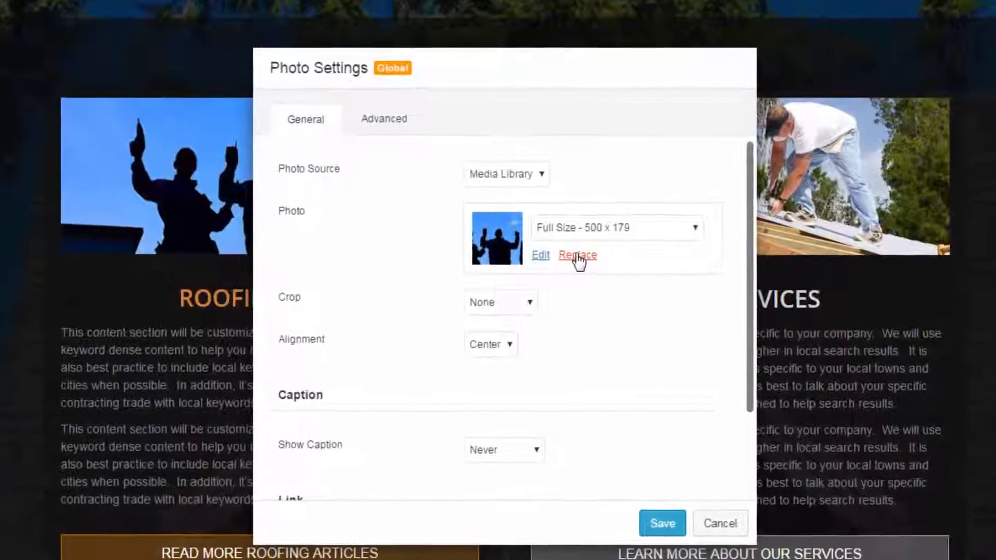
pyautogui.click(583, 244)
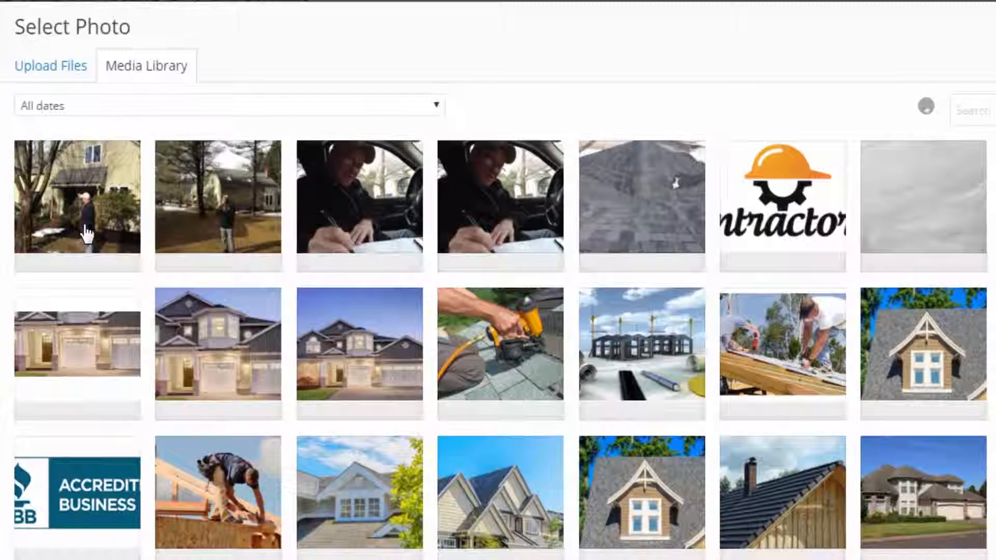
pyautogui.click(86, 233)
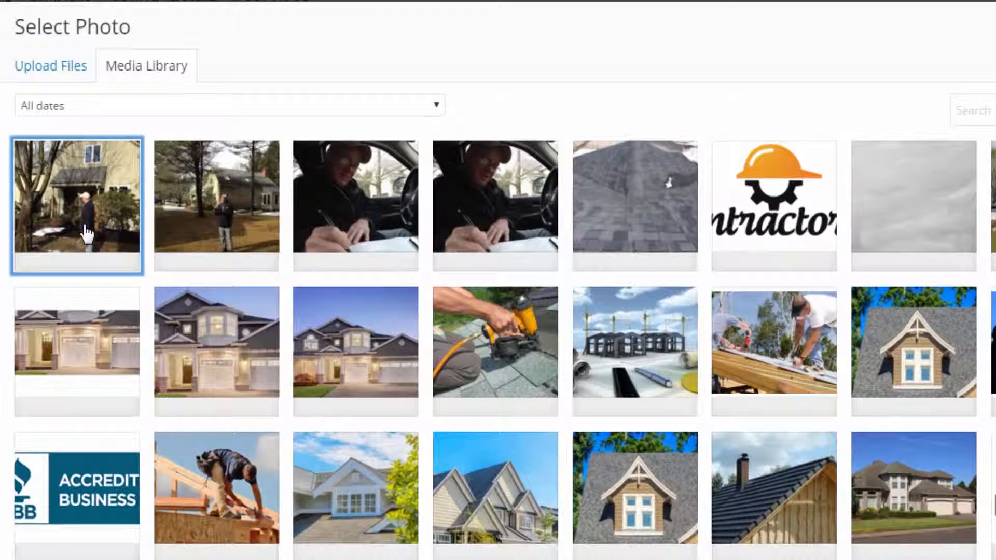
pyautogui.click(980, 555)
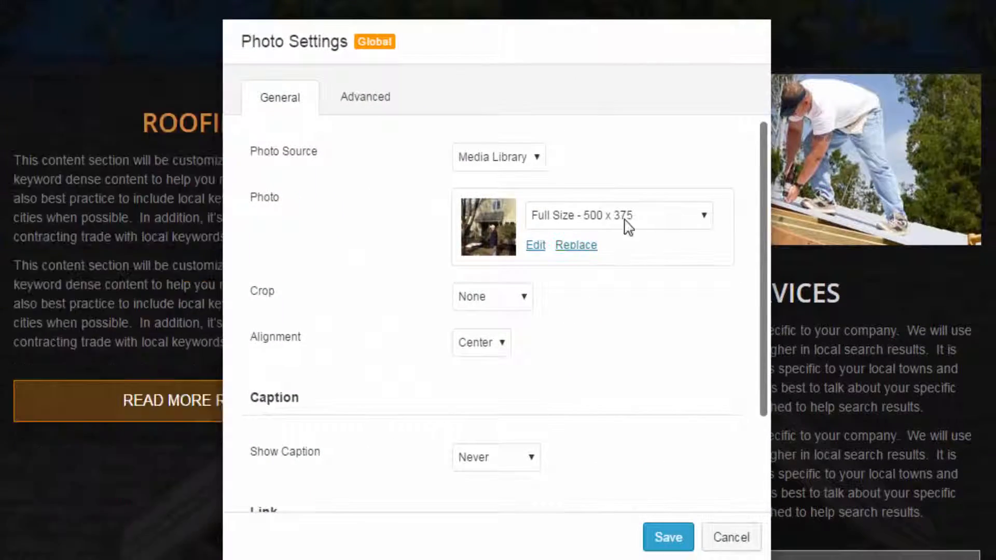
pyautogui.click(667, 540)
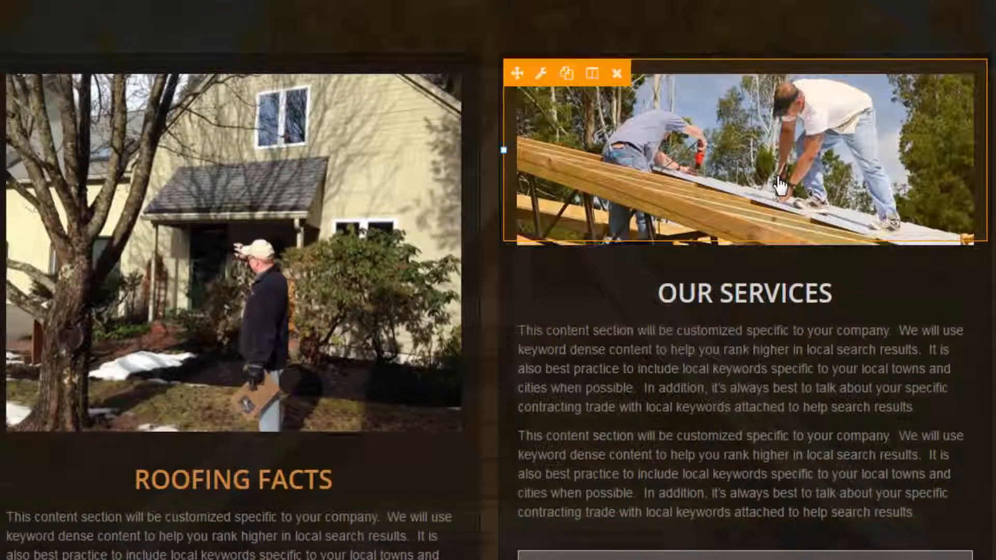
# - Replace the Our Services photo with the 500 x 375 library photo of the man standing in the yard and save the photo settings
pyautogui.click(754, 227)
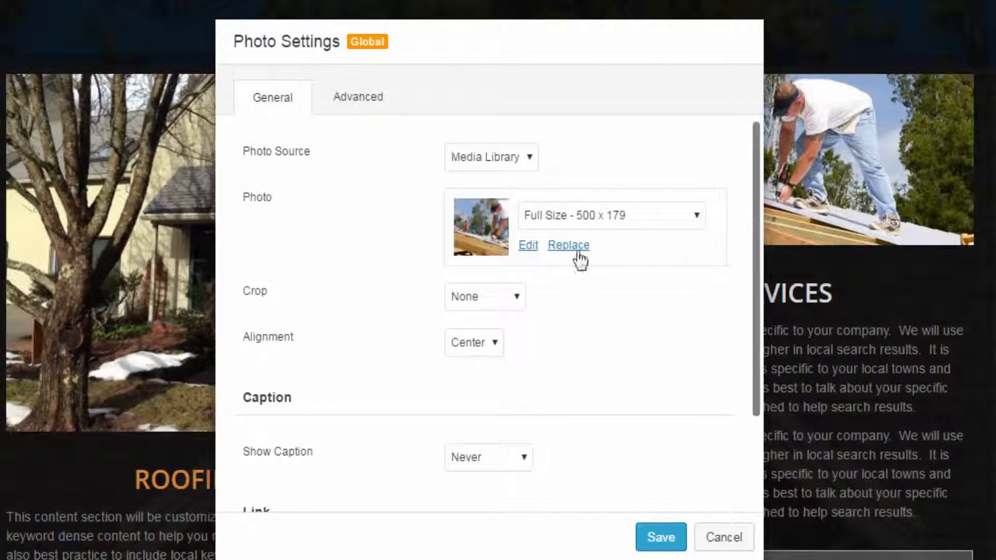
pyautogui.click(568, 244)
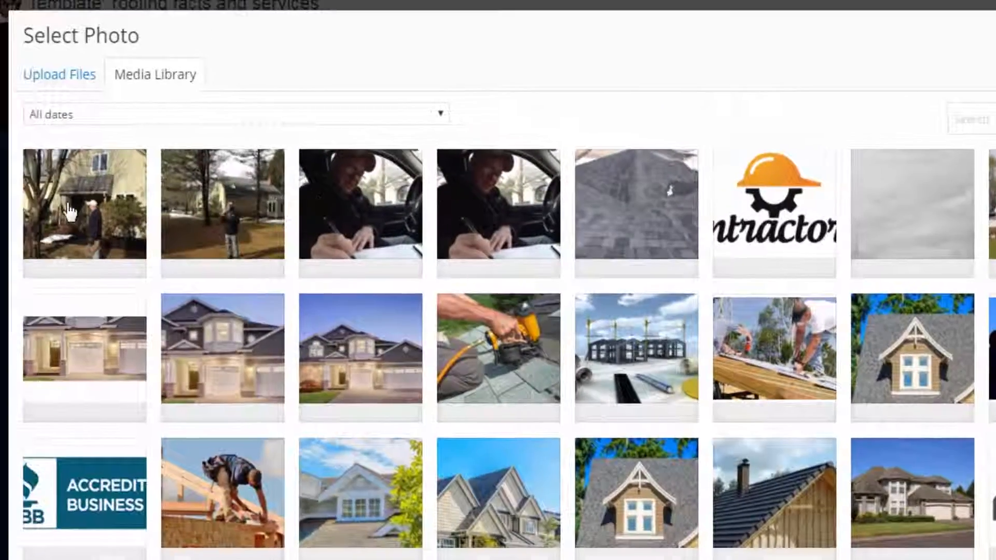
pyautogui.click(212, 224)
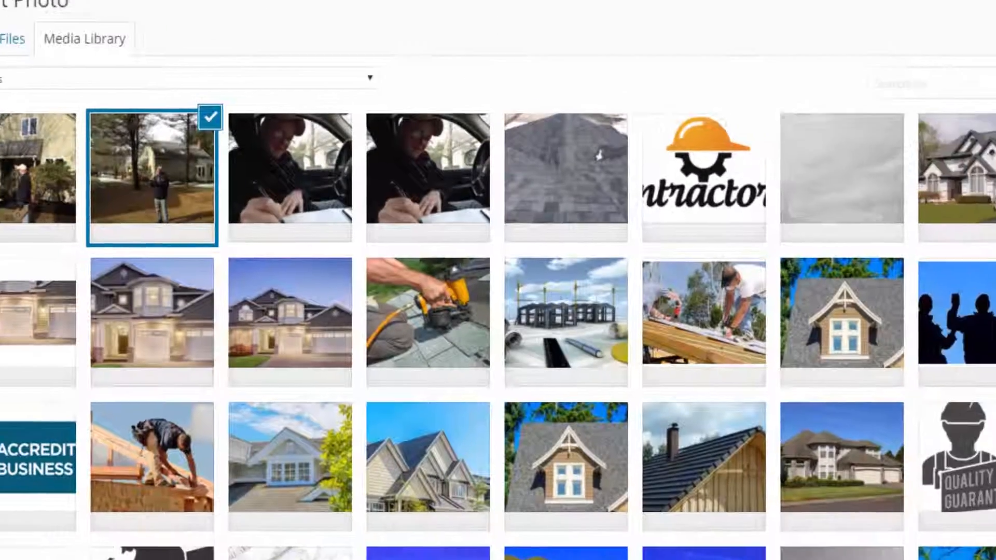
pyautogui.click(976, 545)
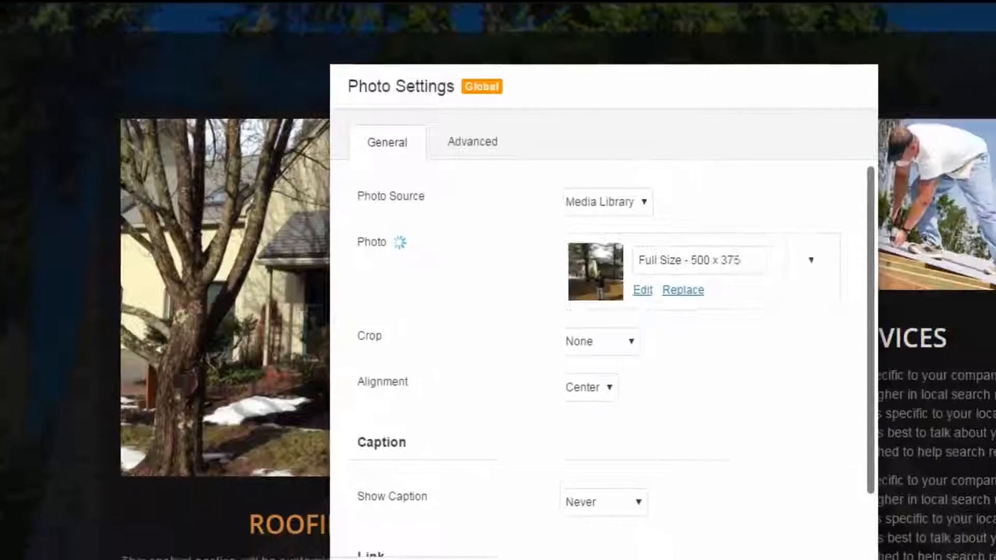
pyautogui.click(664, 530)
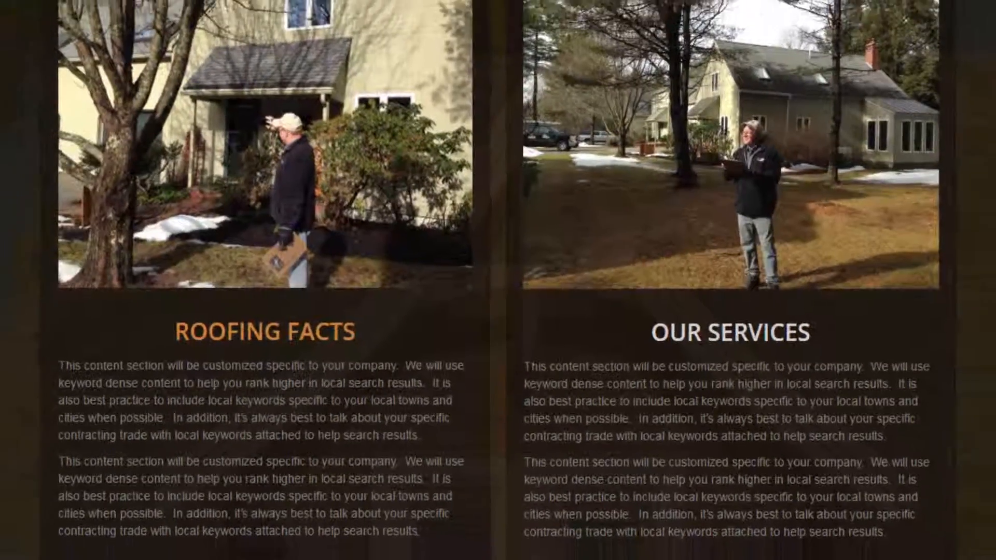
# - Finish editing the roofing facts and services template and publish the changes
pyautogui.moveTo(294, 236)
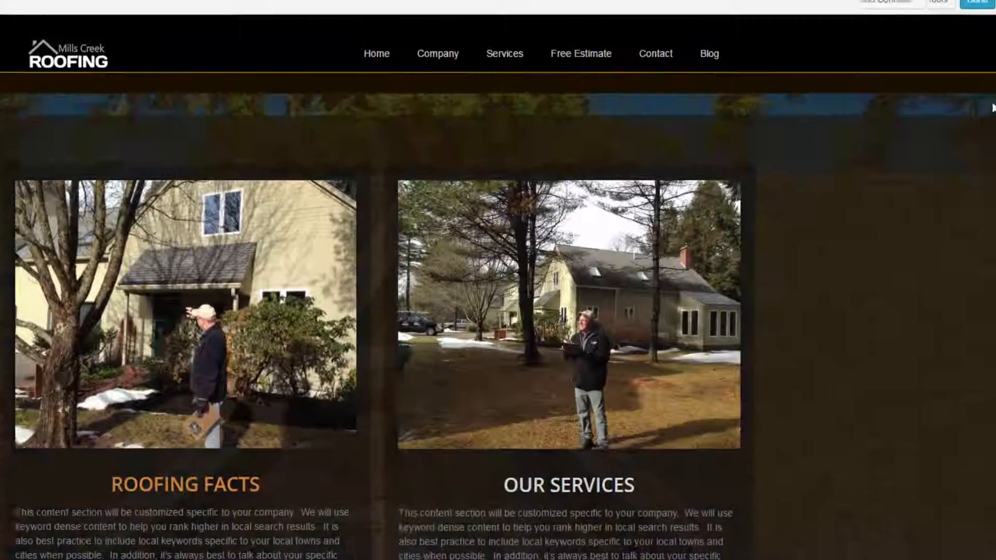
pyautogui.click(978, 3)
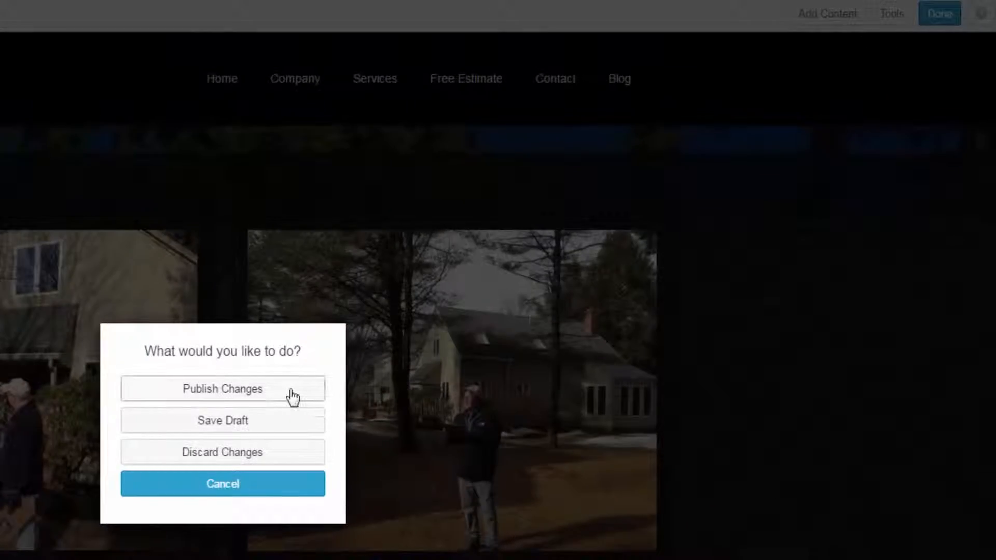
pyautogui.click(291, 393)
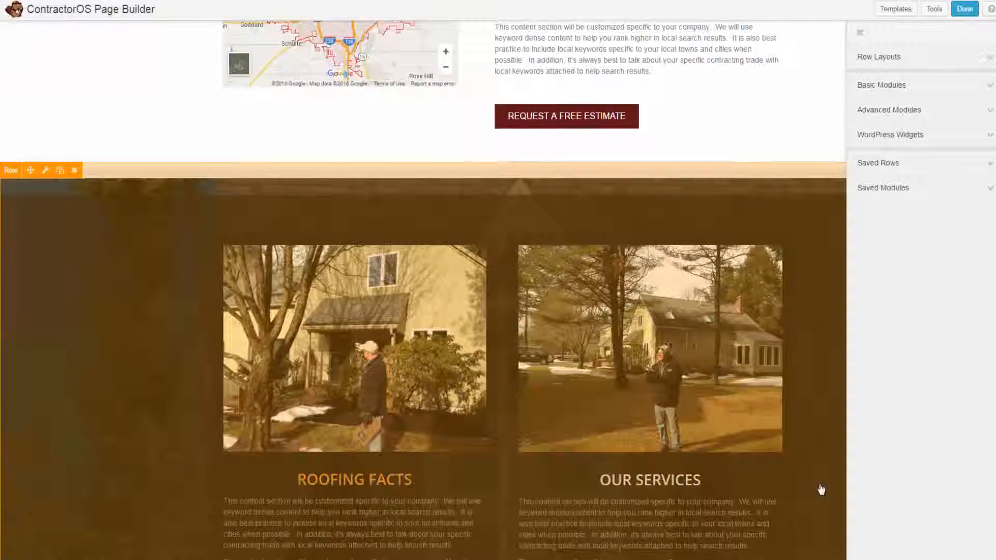
# - Check the company page's Roofing Facts and Our Services photos and the round photo beside the Family Owned and Operated text
pyautogui.scroll(-1, 822, 489)
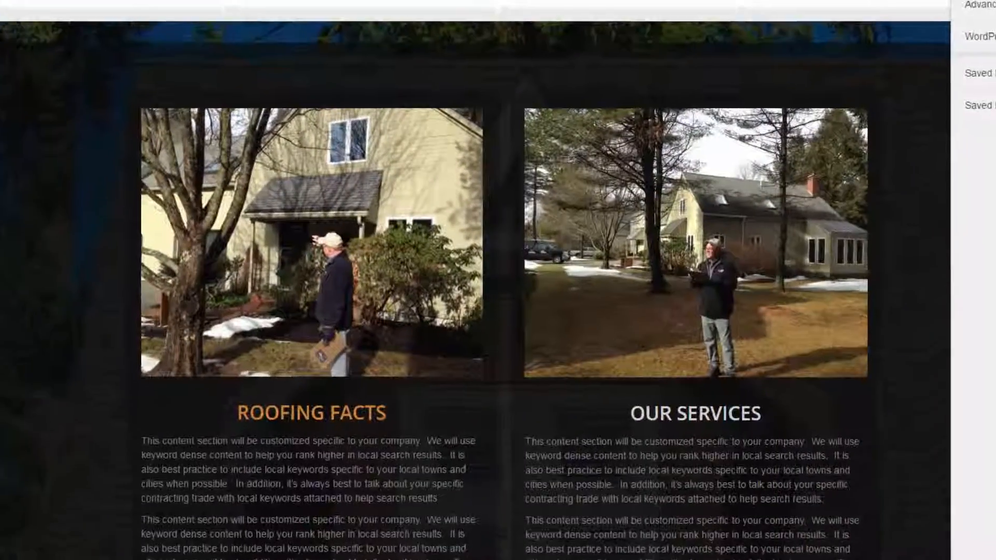
pyautogui.scroll(10, 498, 280)
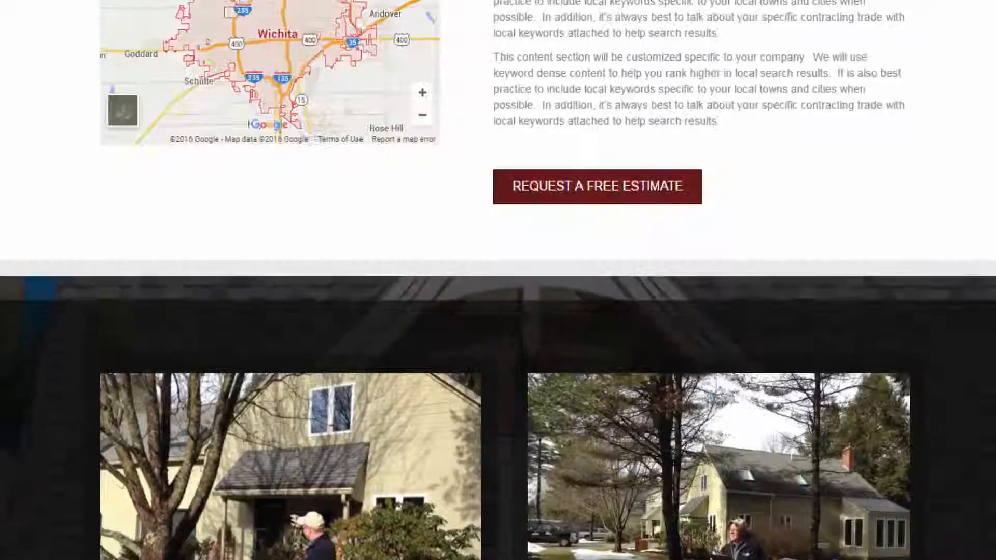
pyautogui.scroll(5, 498, 280)
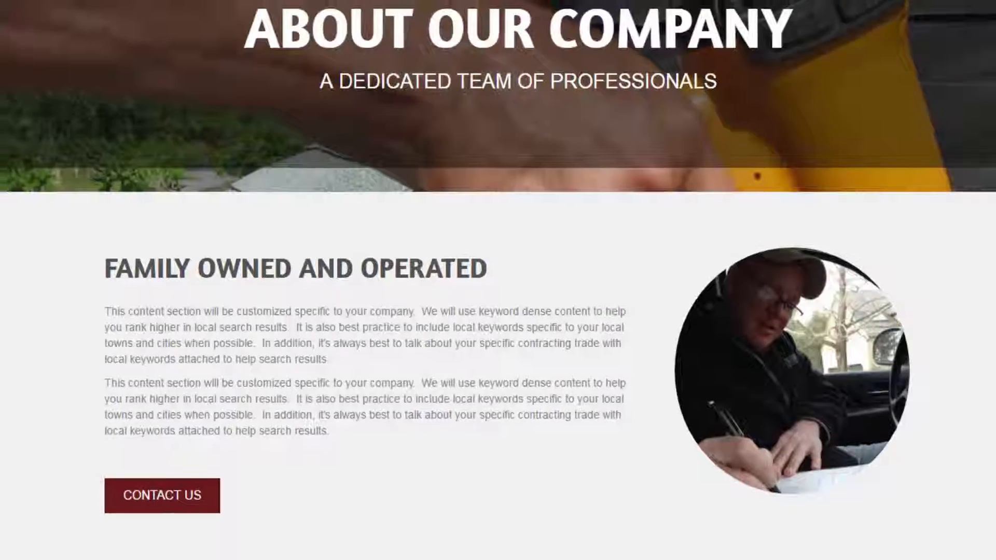